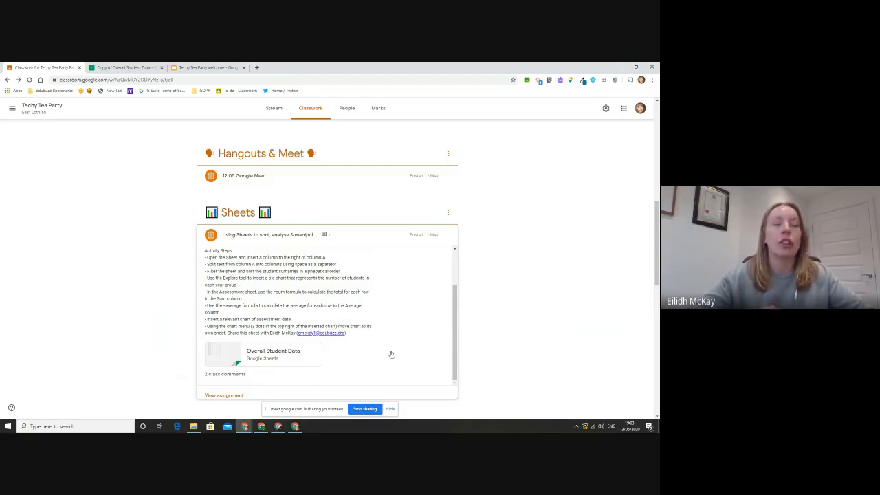
Step: Create a new blank spreadsheet through the web address sheet.new, replacing the Techy Tea Party welcome presentation
click(103, 68)
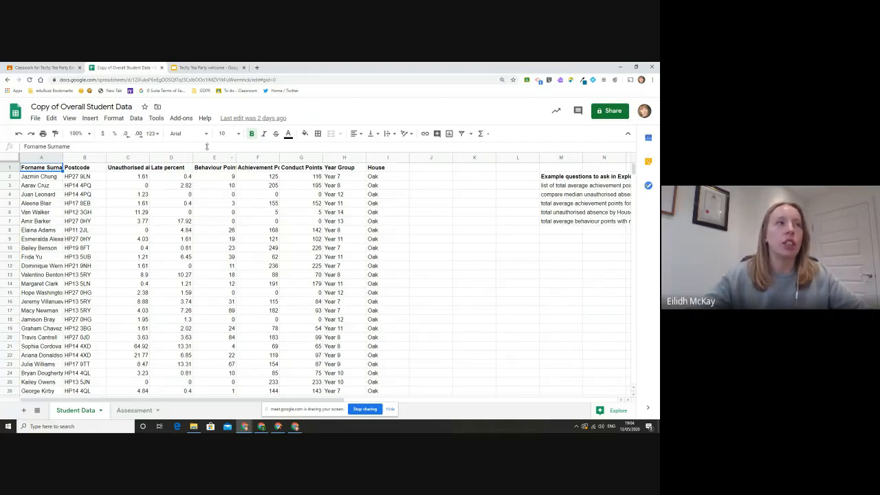
click(225, 68)
click(223, 80)
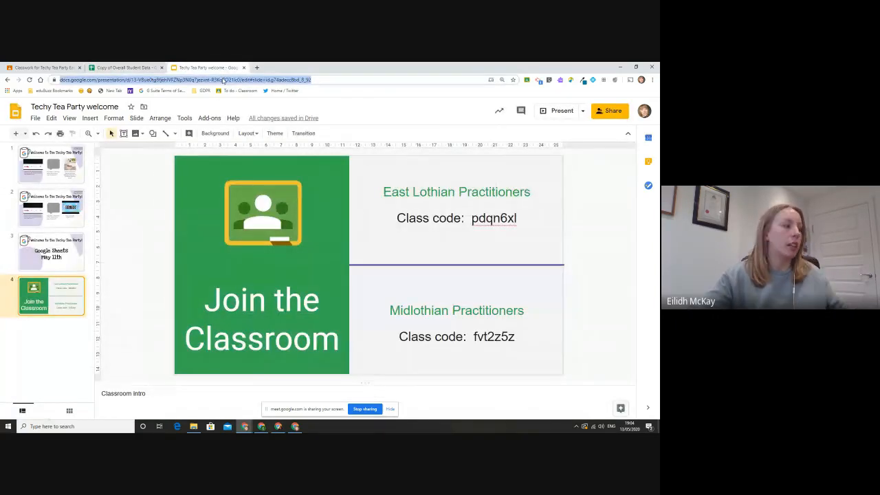
text(sheet.new)
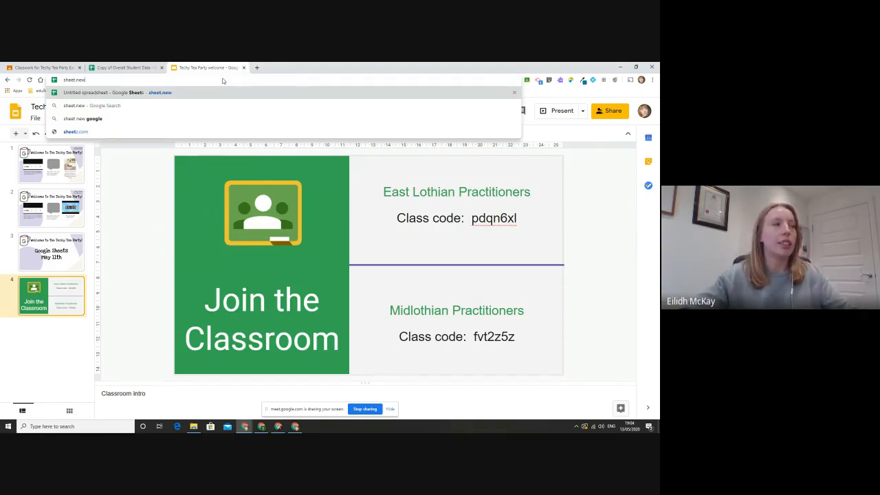
key(Return)
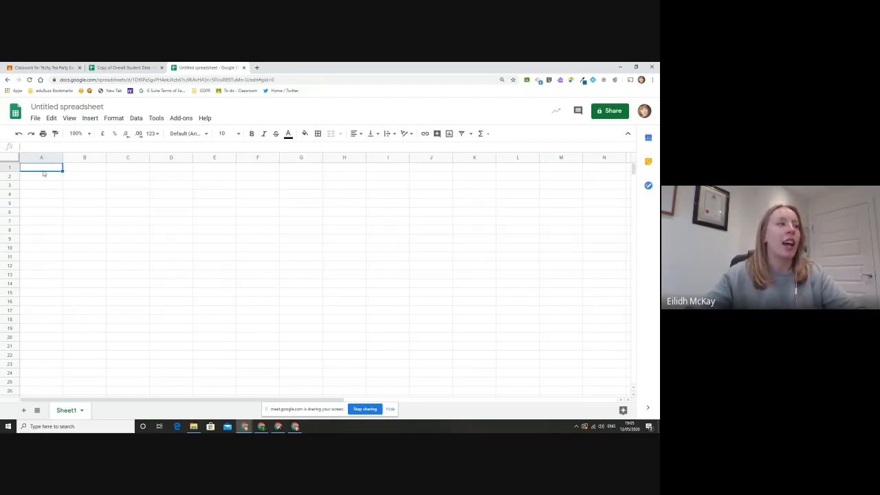
Step: Enter the letters p, r, i, d and e in cells A1 to E1, one letter per cell
text(P)
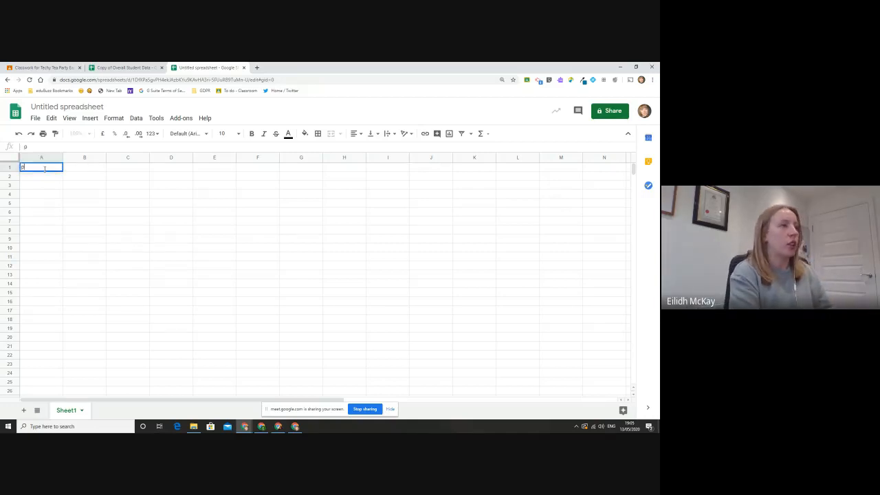
key(Tab)
text(r)
key(Tab)
text(i)
key(Tab)
text(d)
key(Tab)
text(e)
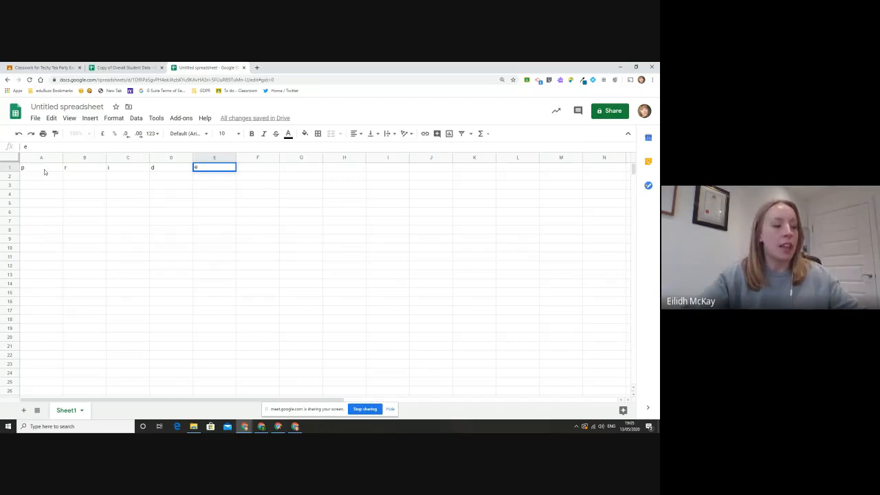
click(44, 173)
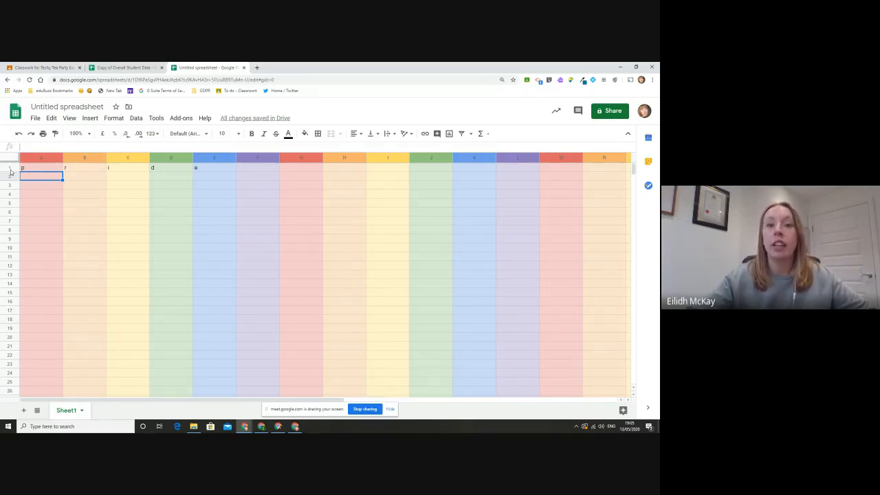
Step: Hide row 1, which holds the single letters, in the untitled spreadsheet
click(10, 168)
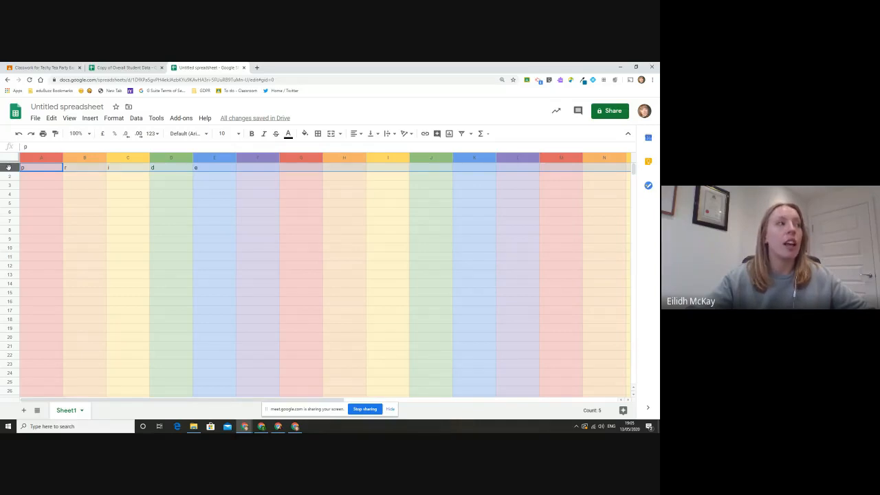
right_click(8, 167)
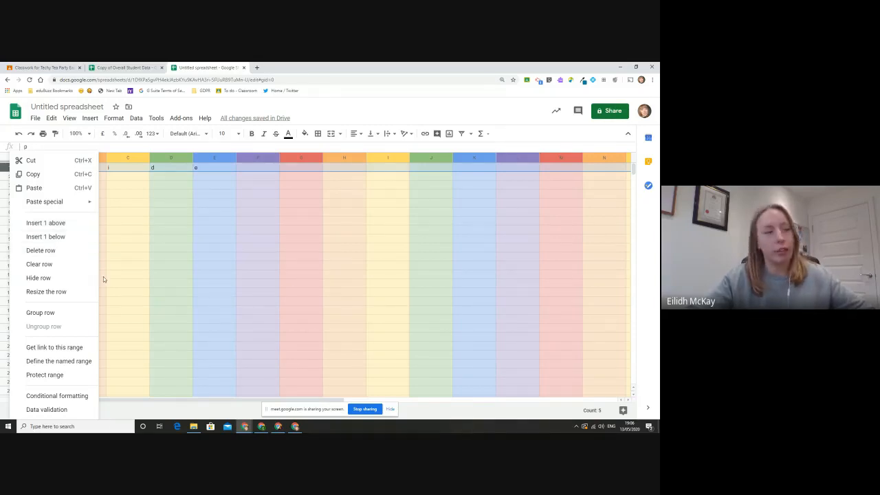
click(67, 278)
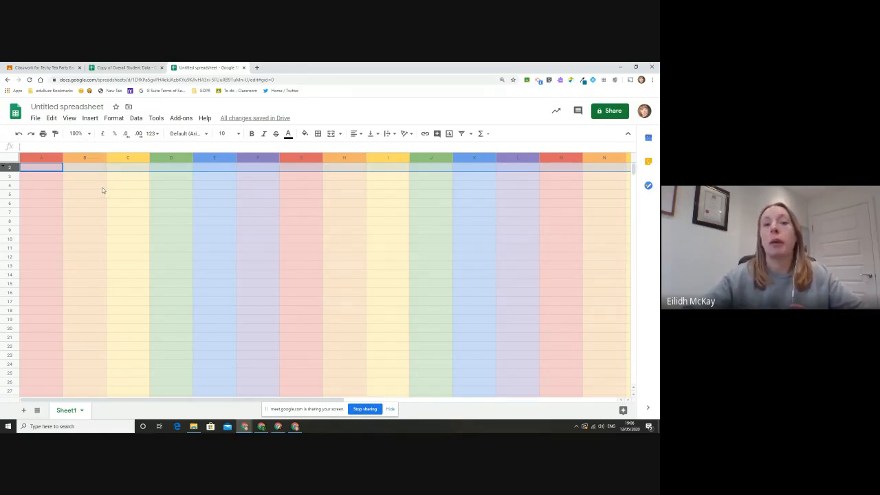
Step: Dismiss the screen-sharing notice and review the available number formats, including the additional currency, date and custom formats
click(389, 408)
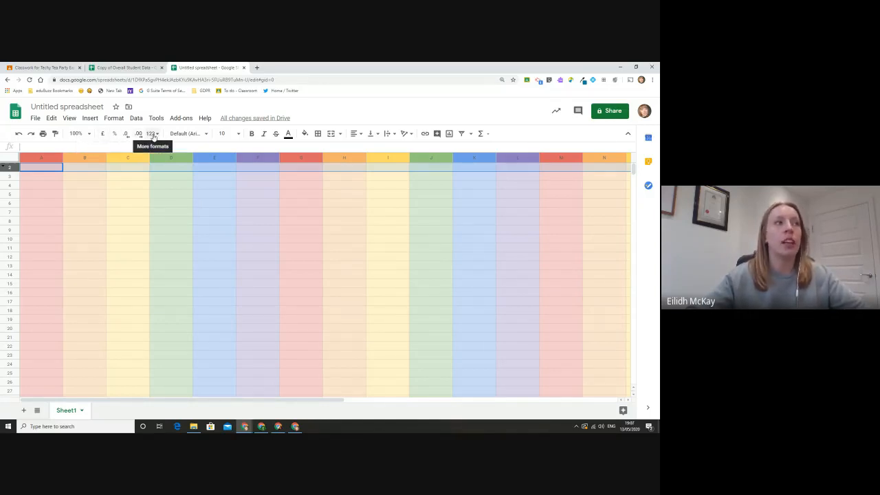
click(154, 135)
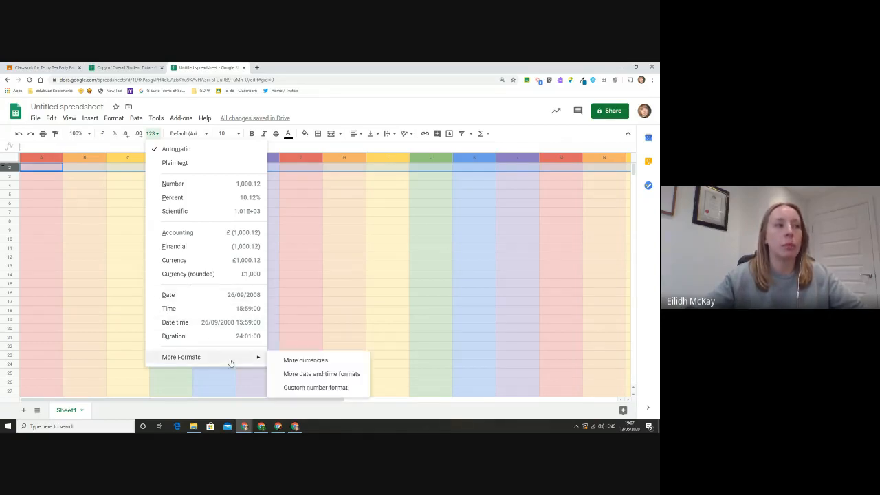
click(297, 286)
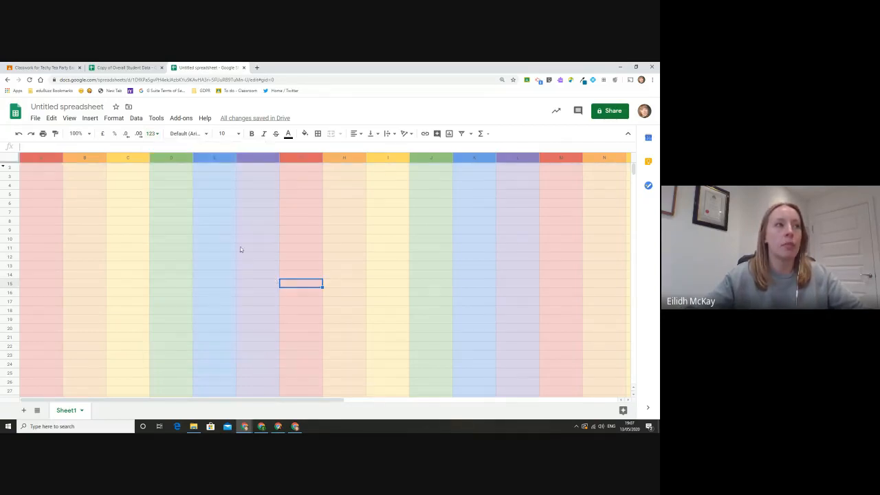
Step: Unhide row 1 and delete the letters it contains
click(60, 167)
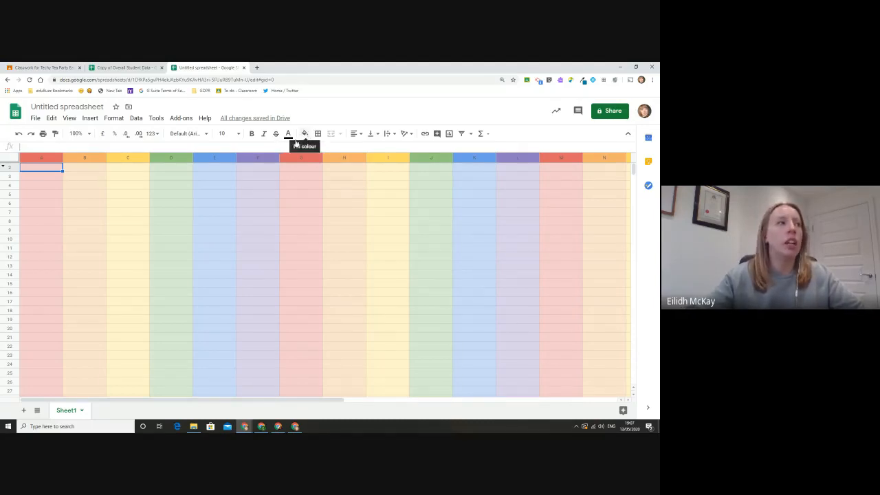
click(7, 169)
click(2, 167)
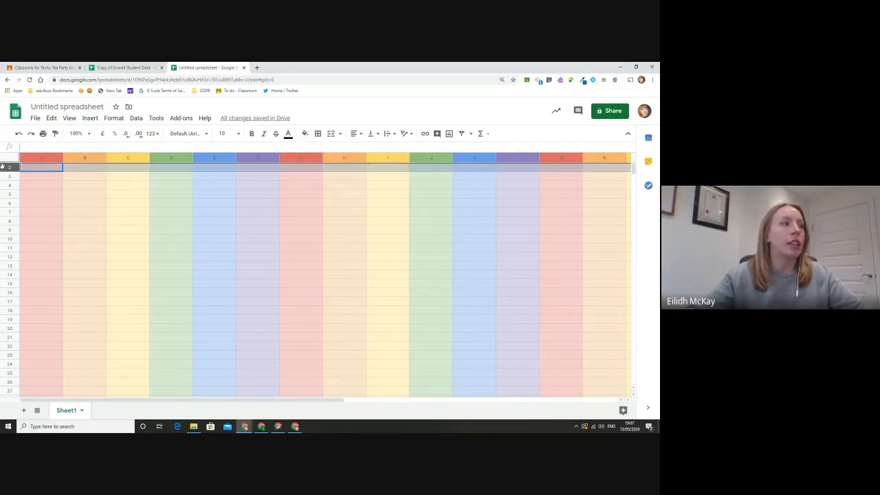
right_click(4, 168)
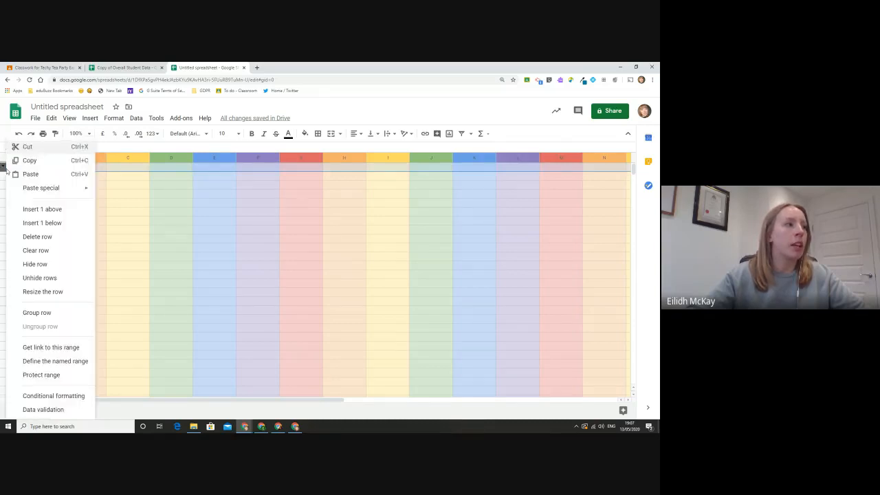
click(37, 277)
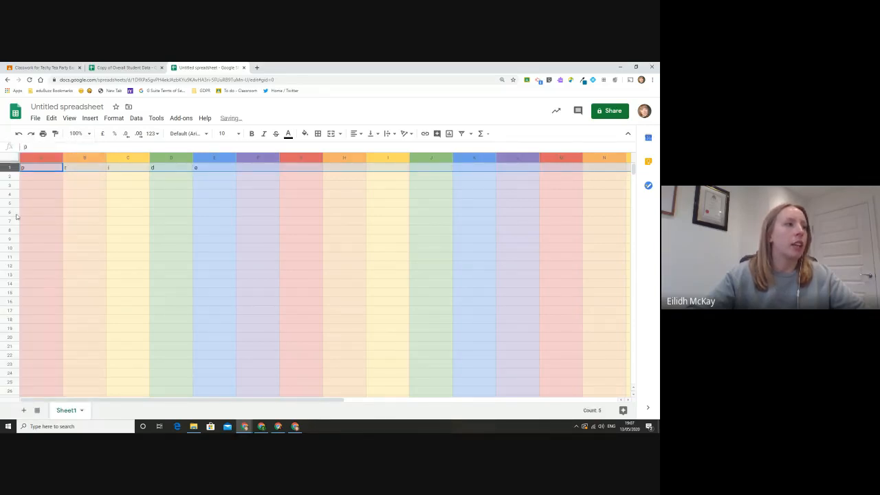
key(Delete)
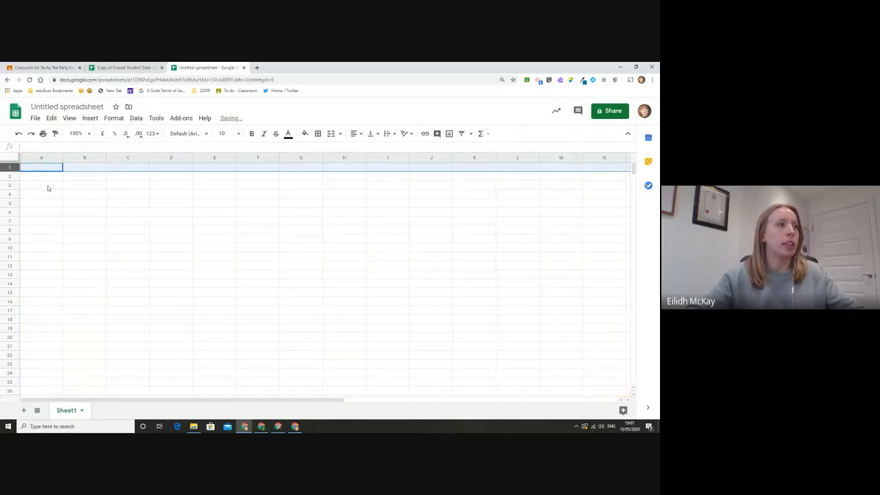
Step: Fill cell A2 with a light green colour
click(41, 179)
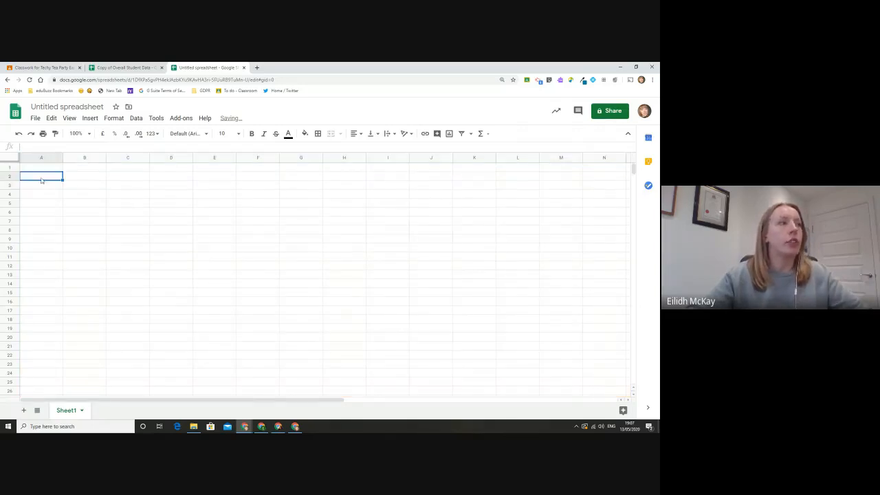
click(304, 134)
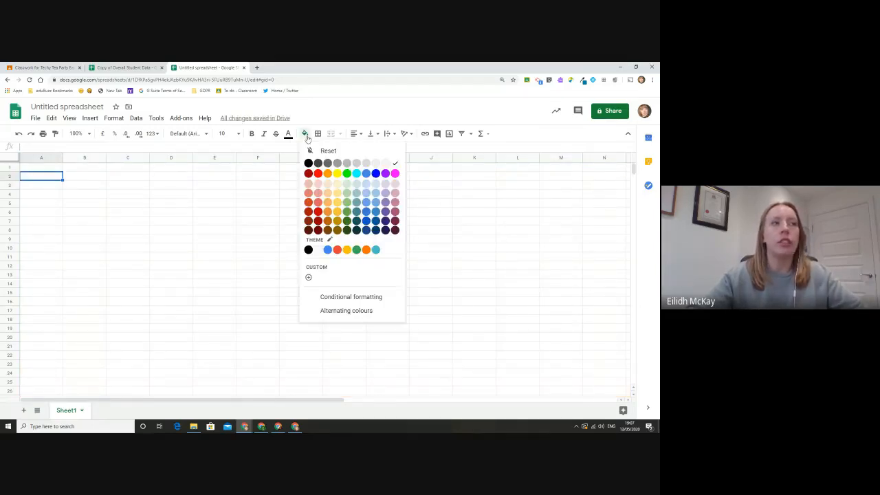
click(343, 186)
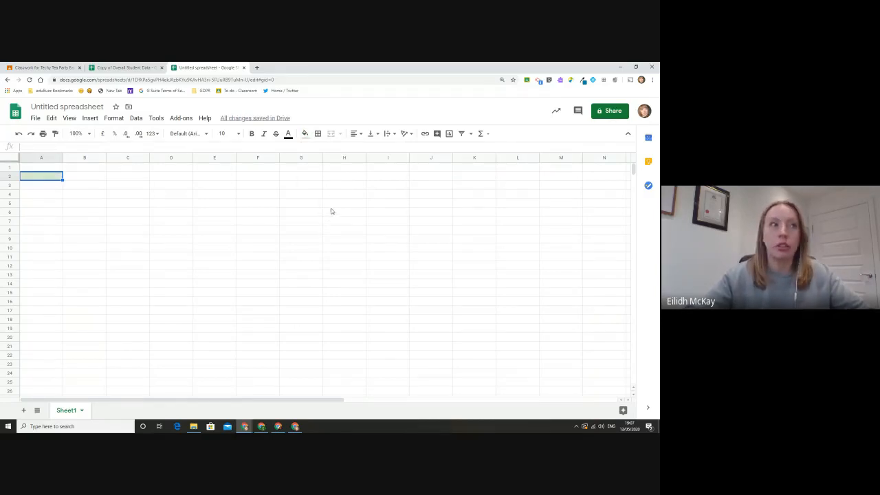
click(88, 187)
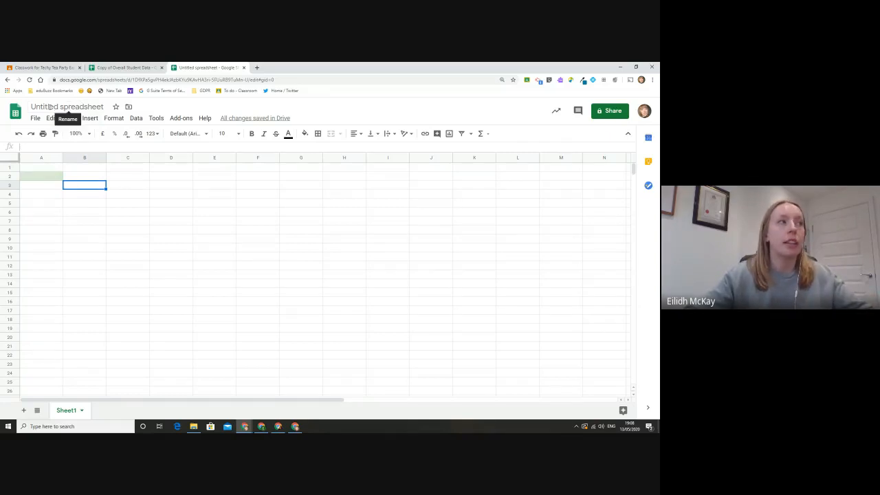
Step: Open the untitled spreadsheet's title for editing, leave it without renaming, and close the spreadsheet
click(66, 107)
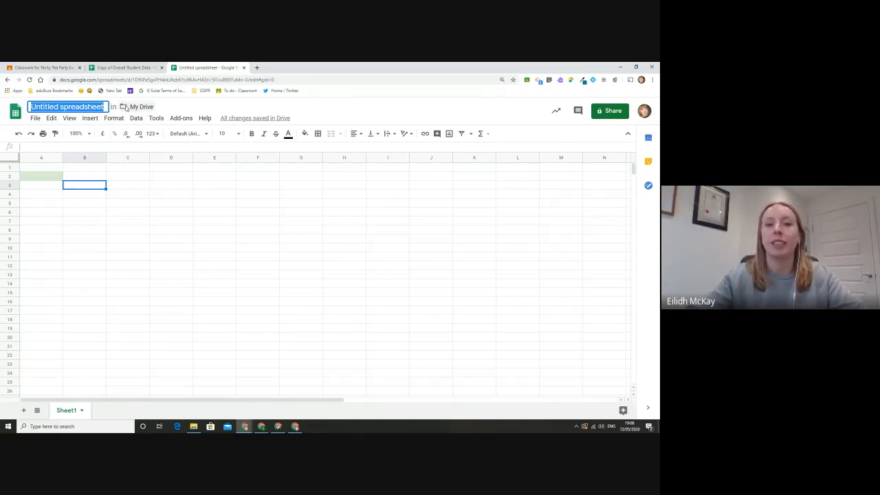
click(184, 211)
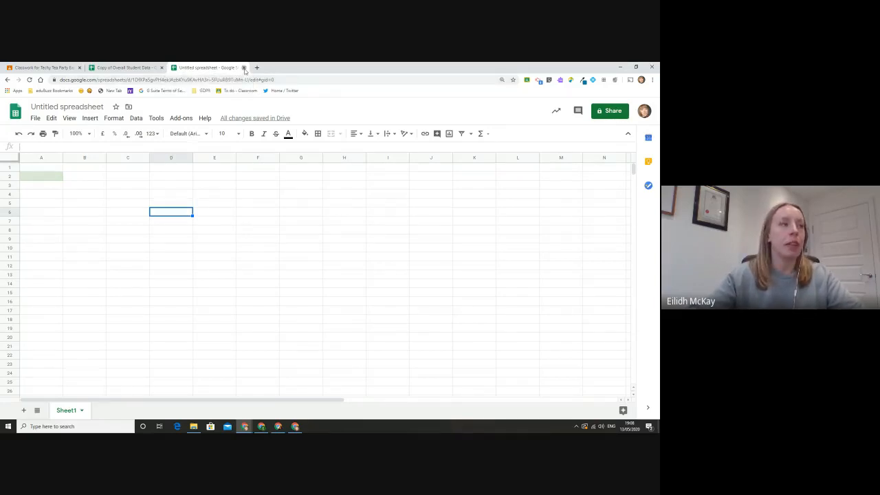
click(244, 67)
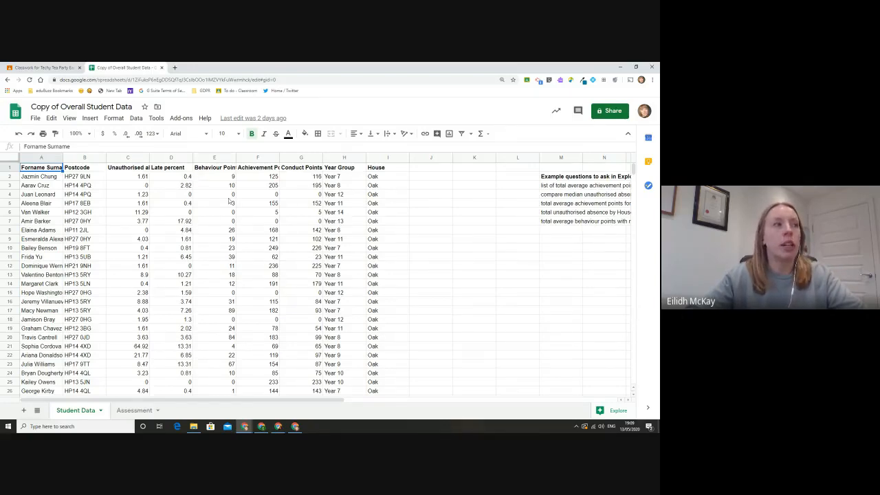
Step: Freeze the first row of the Student Data sheet so the column headings stay in view
scroll(230, 201, down, 10)
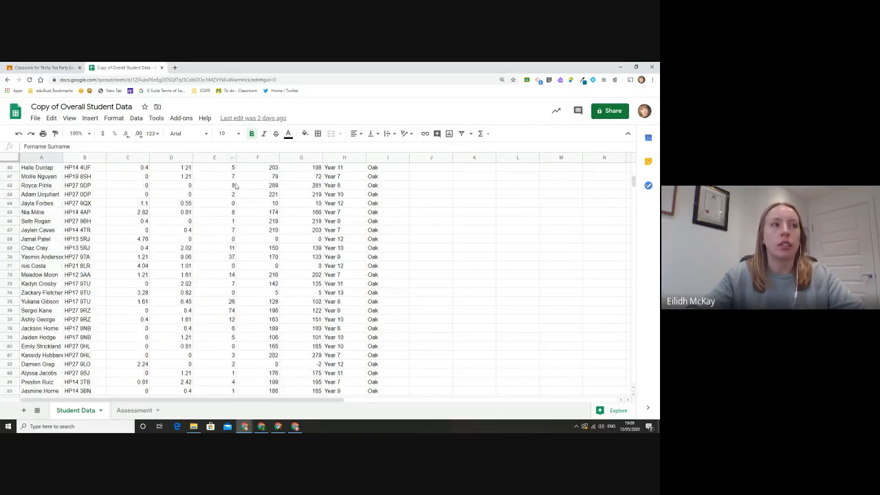
scroll(266, 199, up, 1)
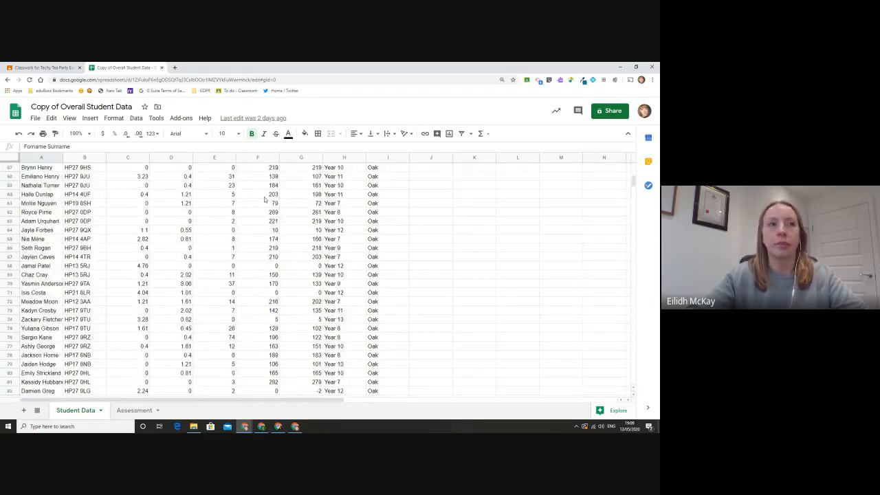
scroll(265, 200, up, 10)
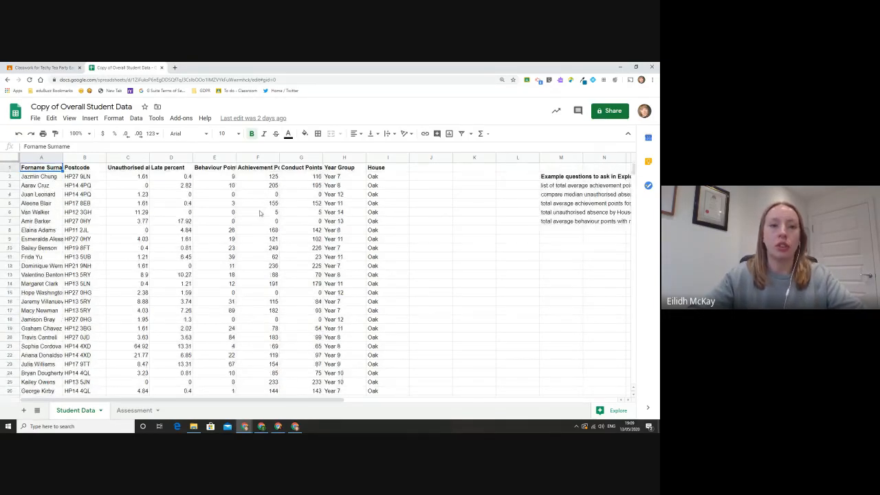
click(9, 169)
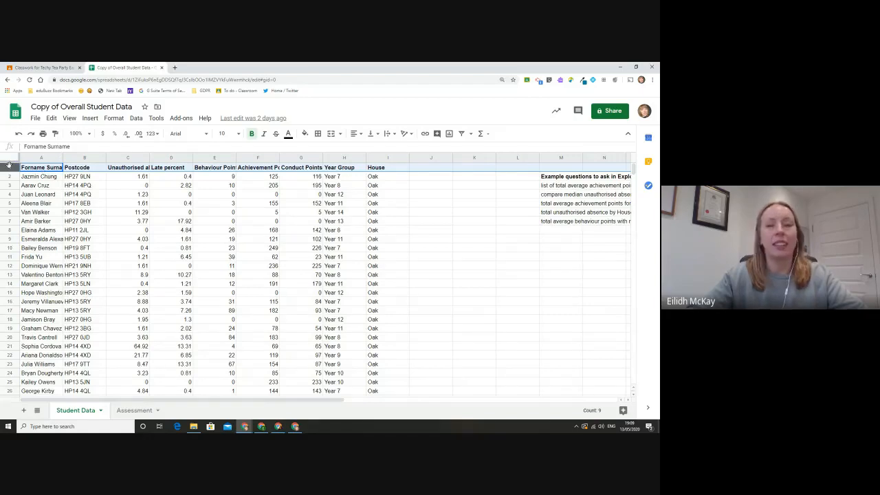
click(69, 118)
mouse_move(87, 133)
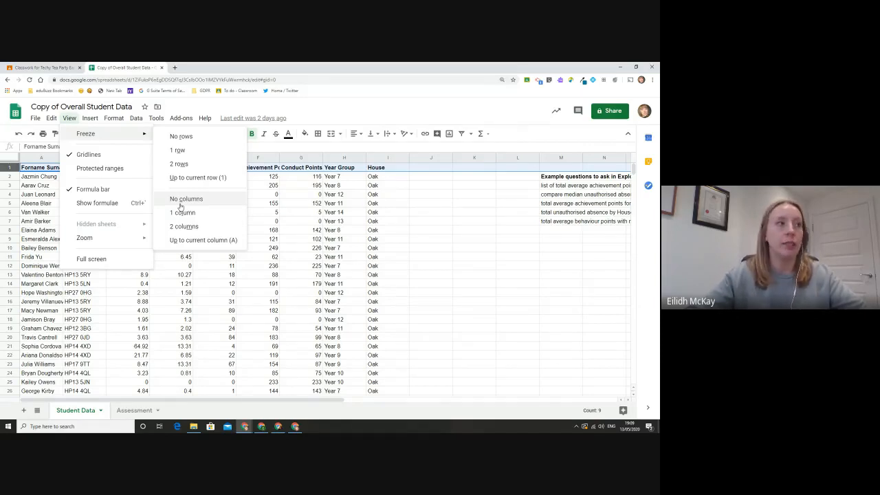
click(181, 151)
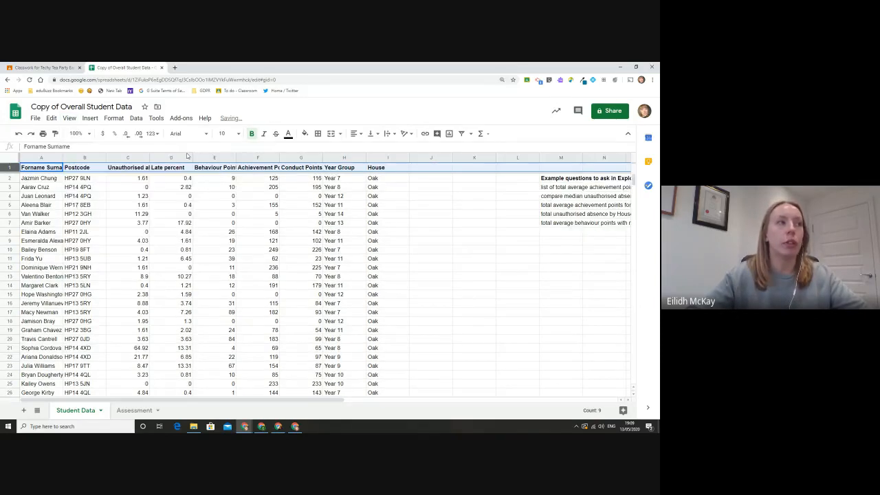
click(185, 196)
scroll(186, 197, down, 5)
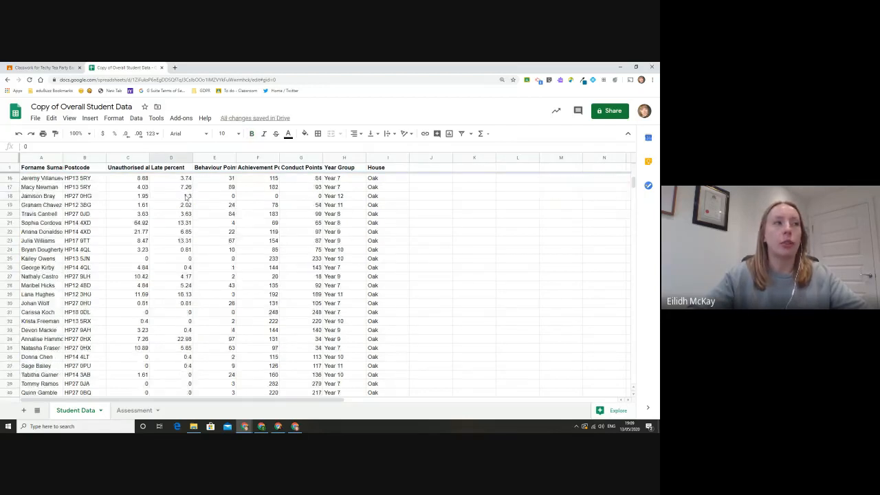
scroll(185, 196, down, 3)
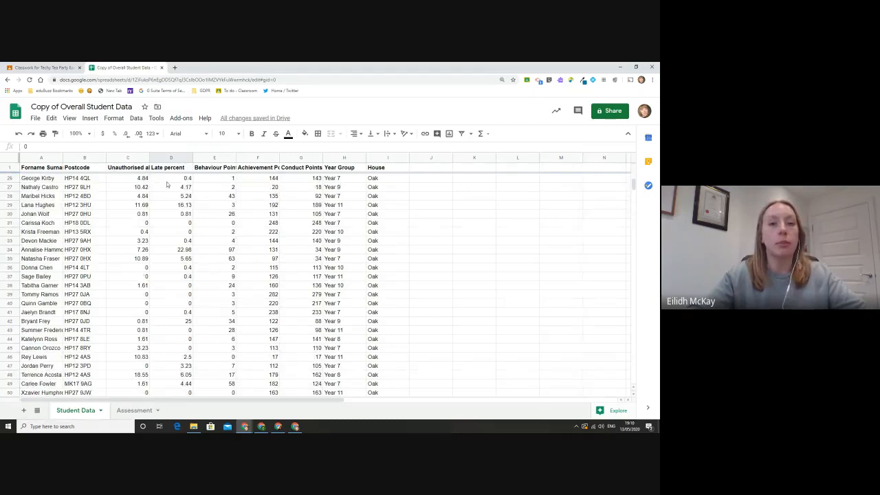
scroll(167, 190, up, 8)
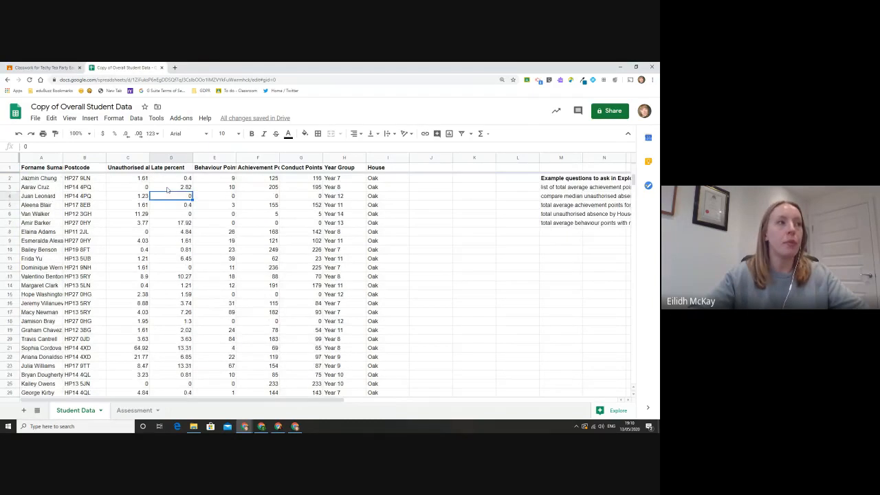
Step: Sort the whole Student Data sheet from A to Z by the House column
click(405, 159)
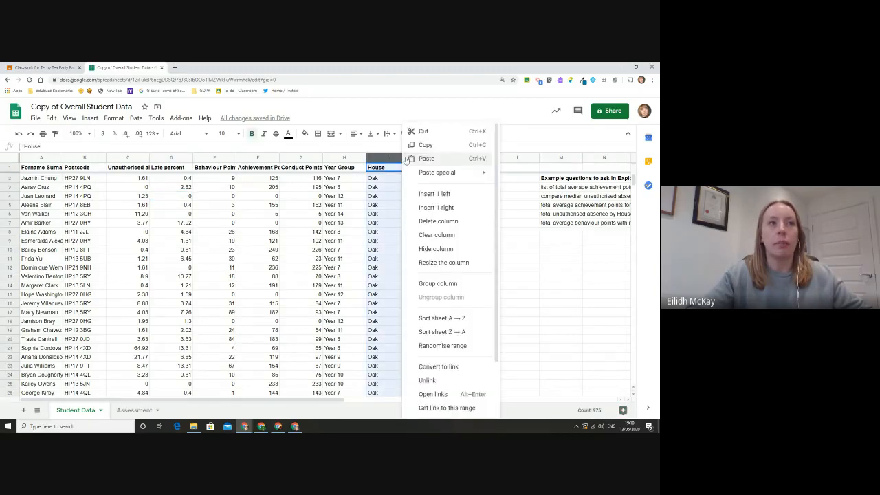
click(458, 318)
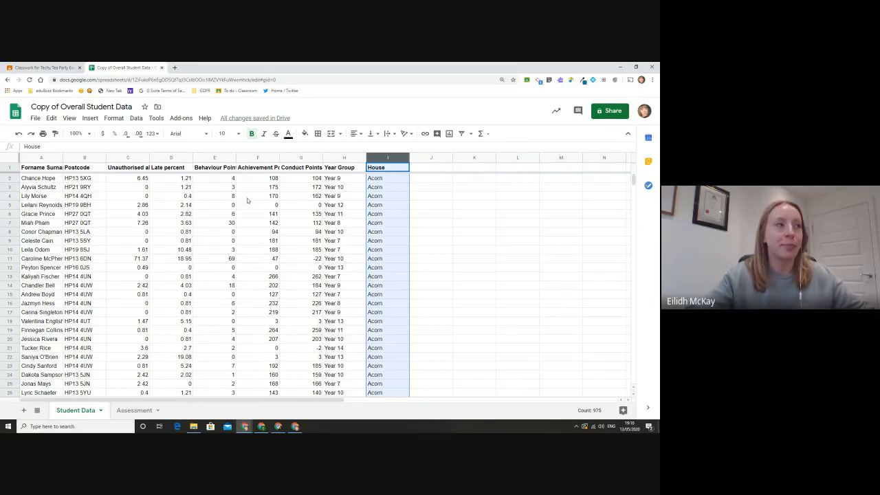
click(415, 208)
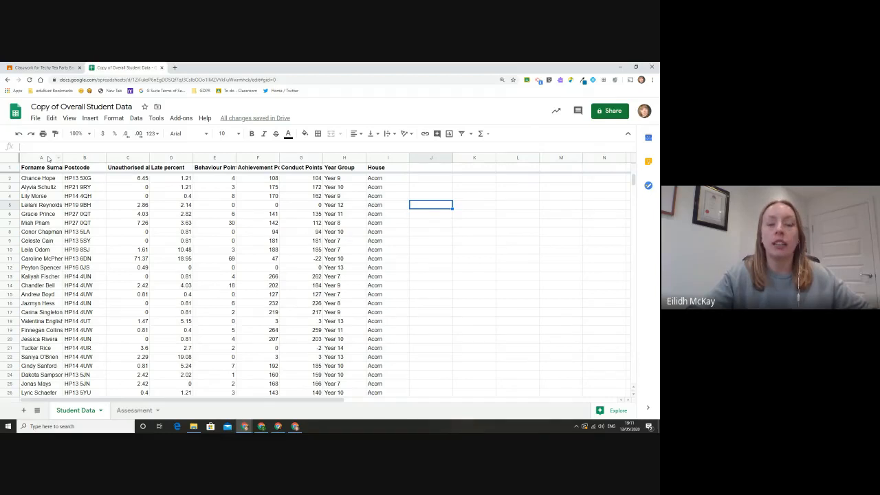
Step: Split the combined forename and surname column into separate columns, using a space as the separator
click(49, 159)
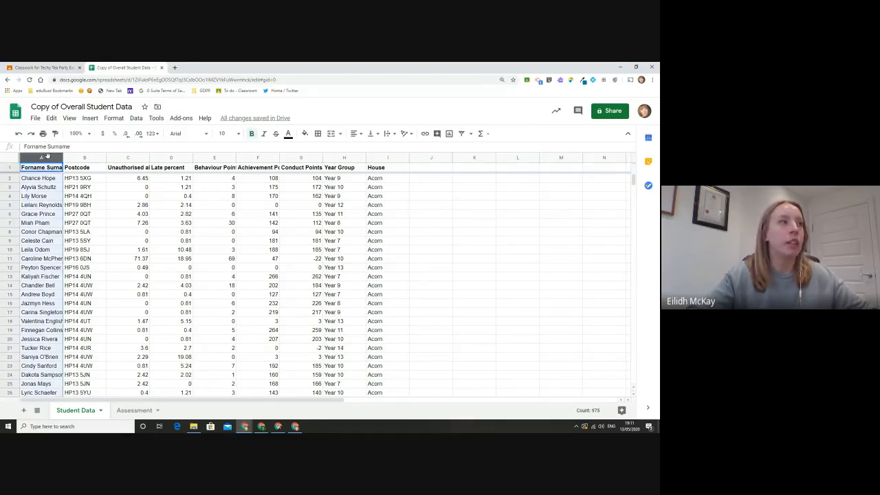
click(136, 118)
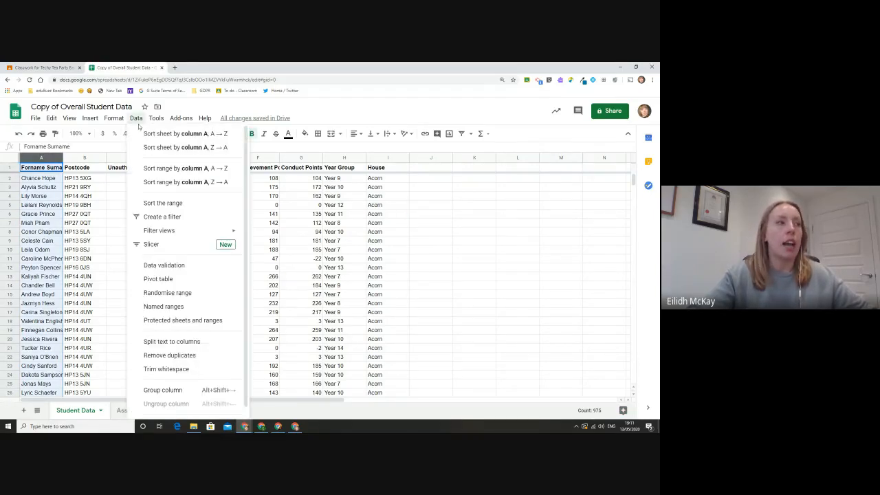
click(209, 342)
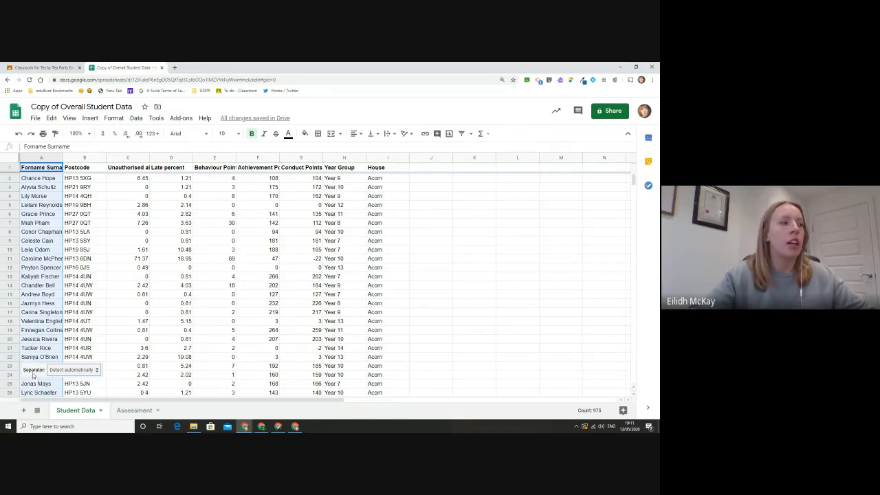
click(95, 371)
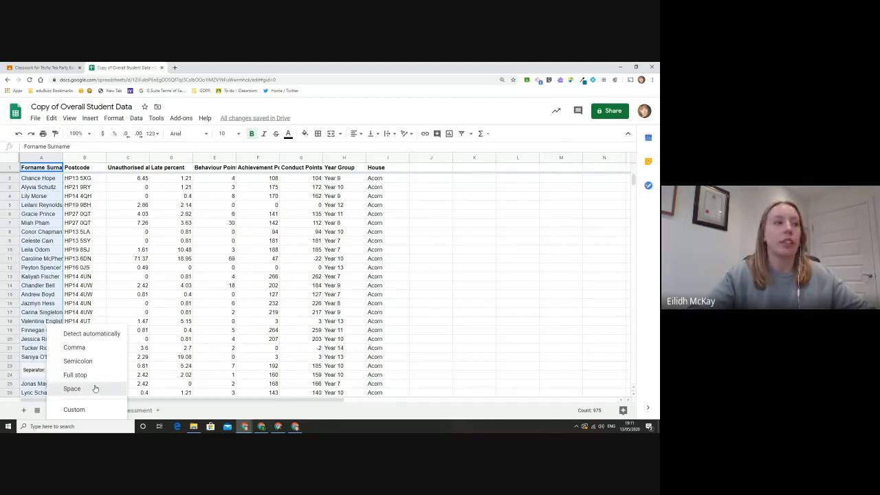
click(95, 388)
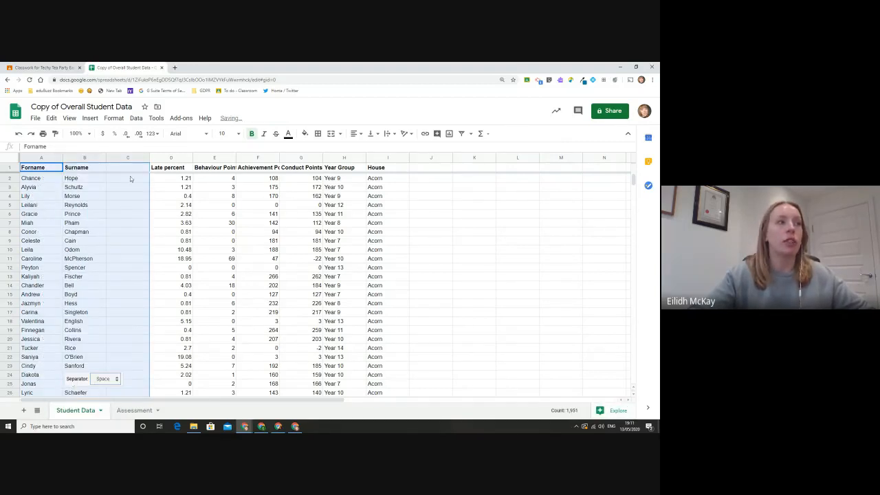
click(142, 273)
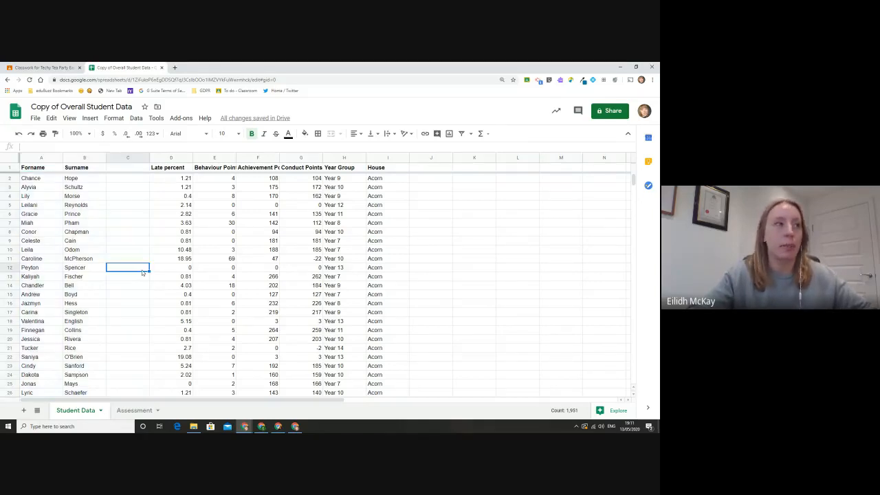
Step: Delete the empty column C between the Surname and Late percent columns
click(136, 157)
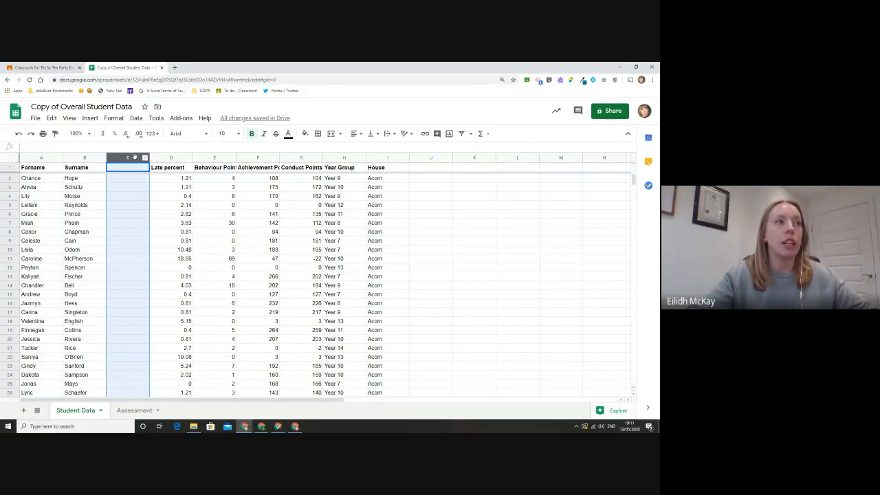
right_click(136, 156)
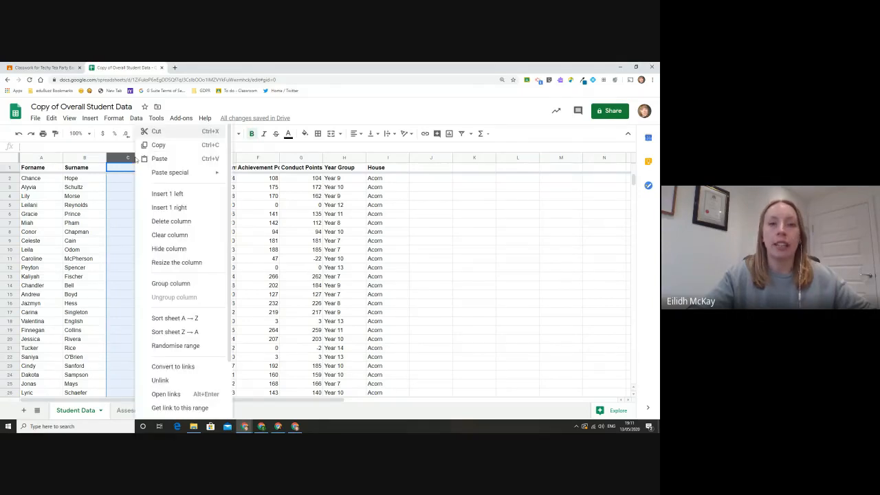
click(164, 224)
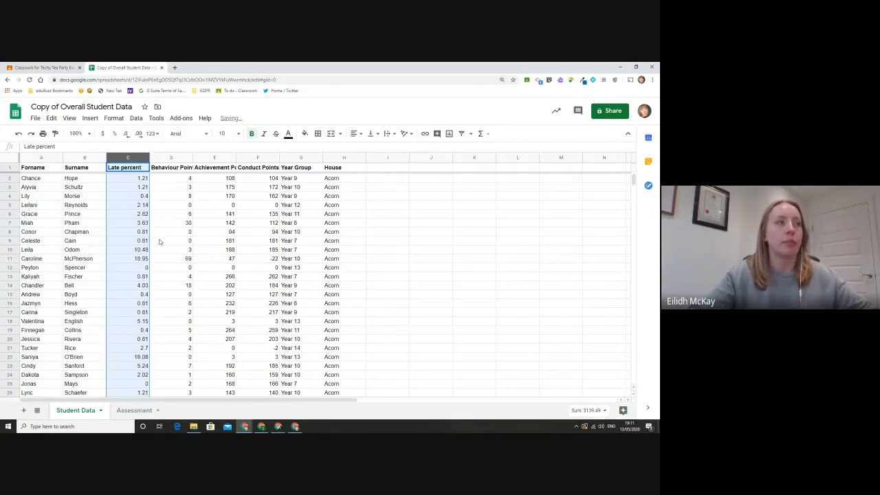
click(159, 241)
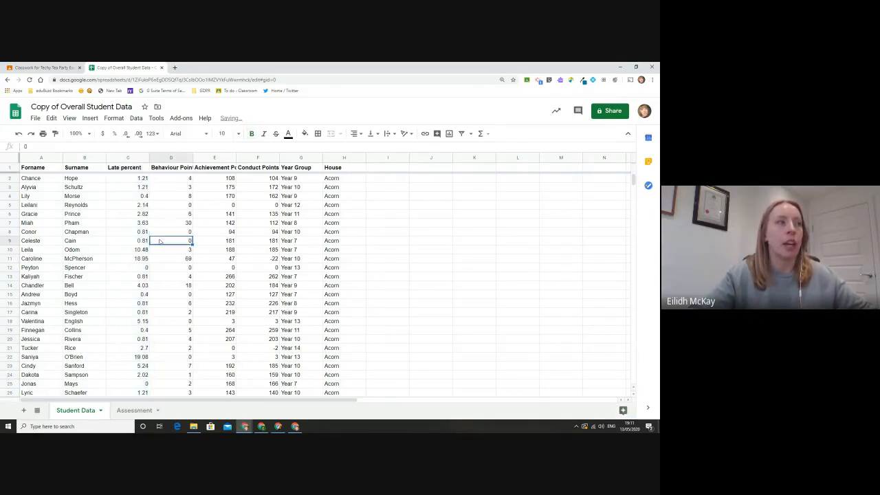
Step: Sort the sheet from A to Z by Surname and next by House, so surnames are alphabetical within each house
right_click(101, 159)
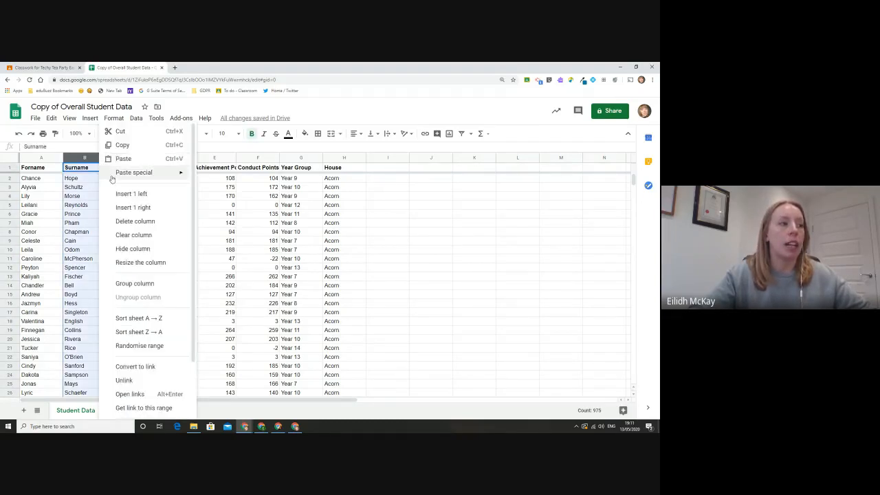
click(140, 318)
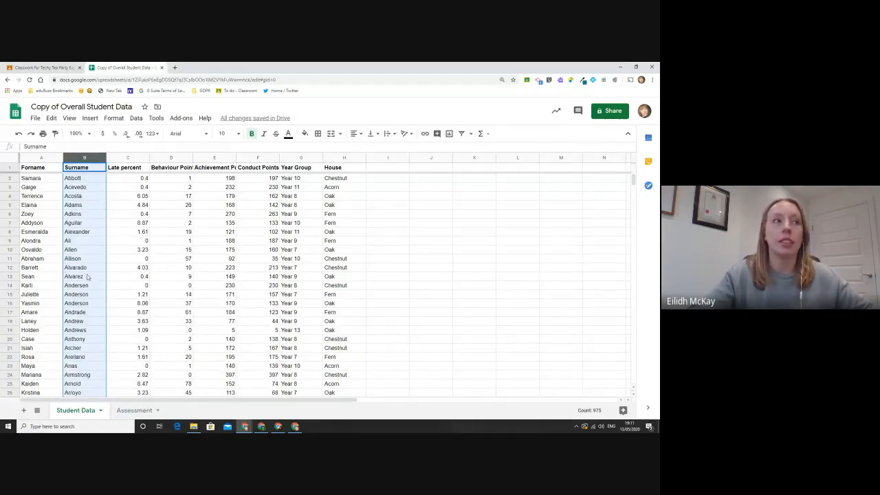
right_click(357, 158)
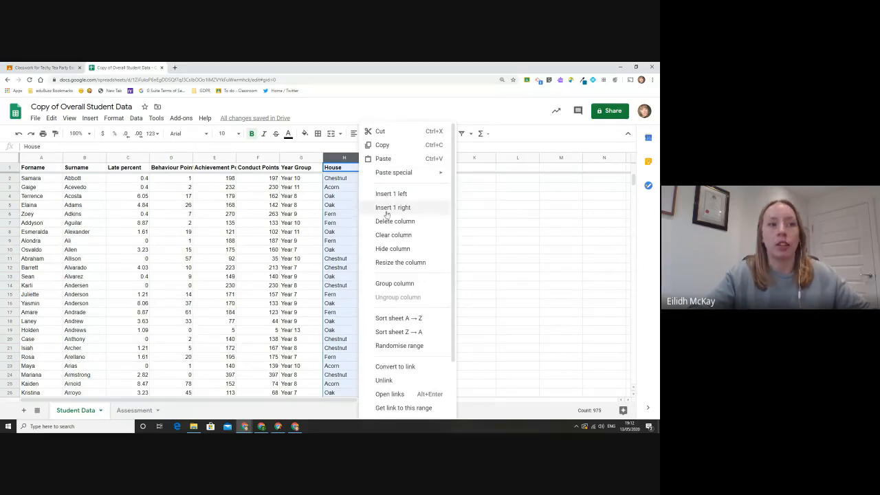
click(406, 318)
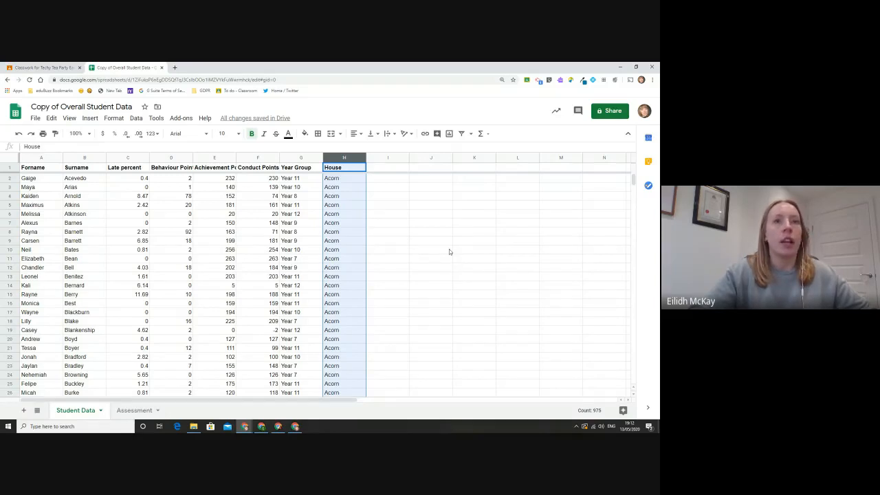
mouse_move(315, 405)
mouse_down()
mouse_move(361, 406)
mouse_move(315, 405)
mouse_up()
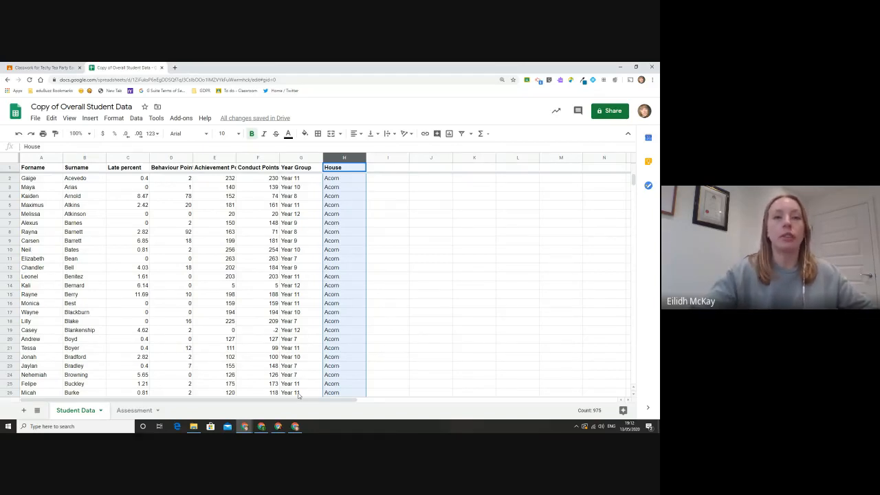
Step: Use Explore to get the average of Conduct Points for each House and insert it as a pivot table on a new sheet
click(622, 409)
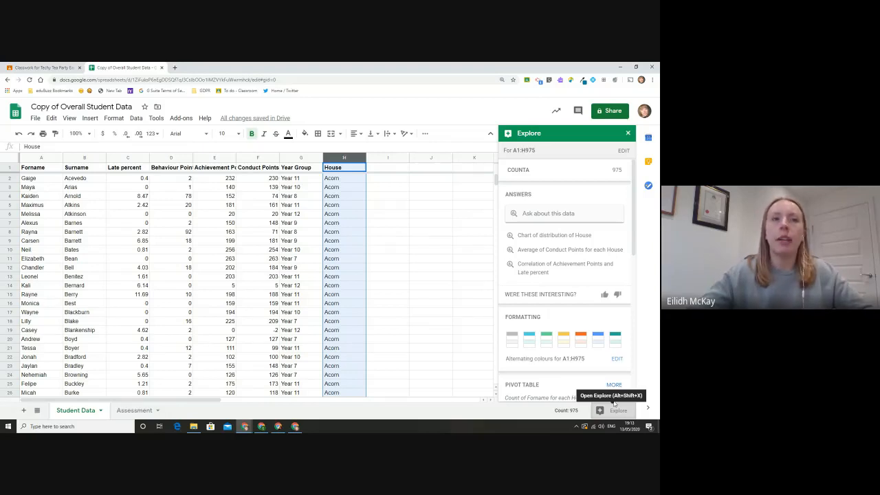
click(605, 253)
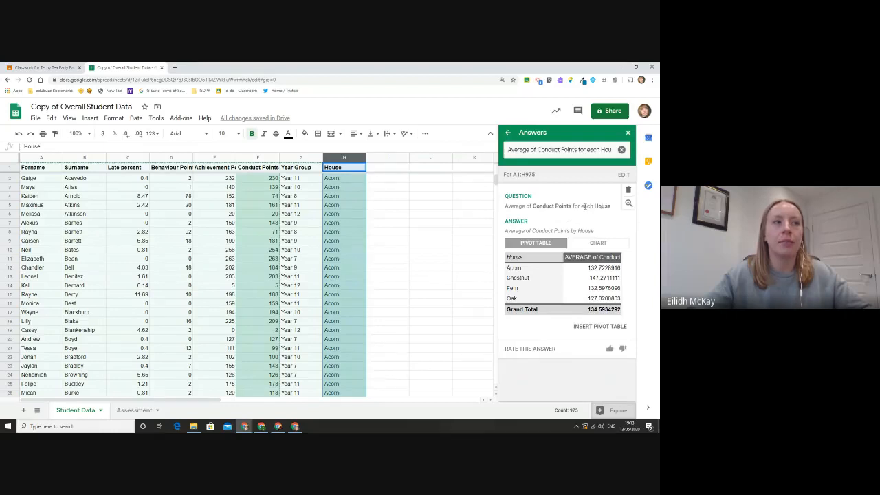
mouse_move(602, 207)
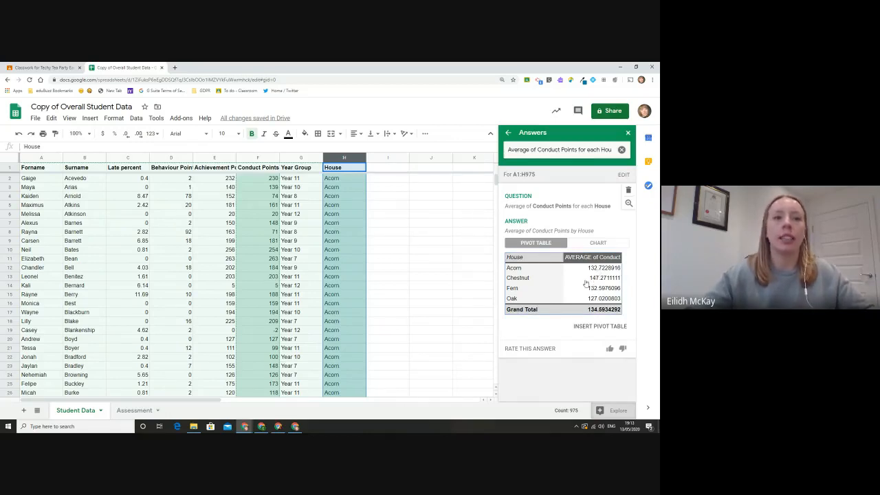
click(602, 327)
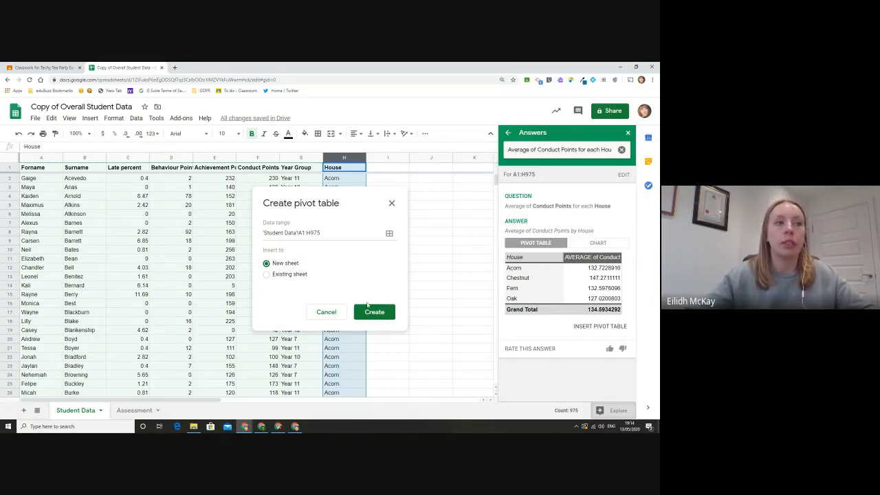
click(373, 312)
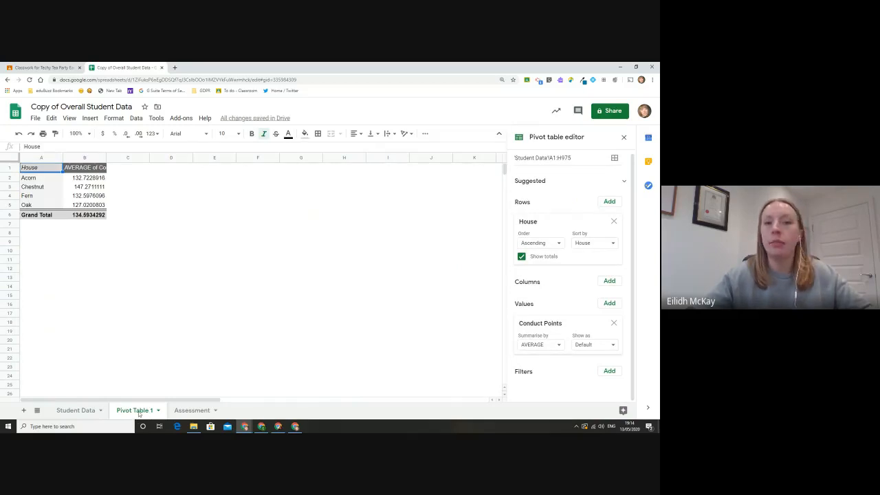
Step: On the Student Data sheet, ask Explore for "total average achievement points for year 8 with more than 100 behaviour points" and show its formula
click(81, 410)
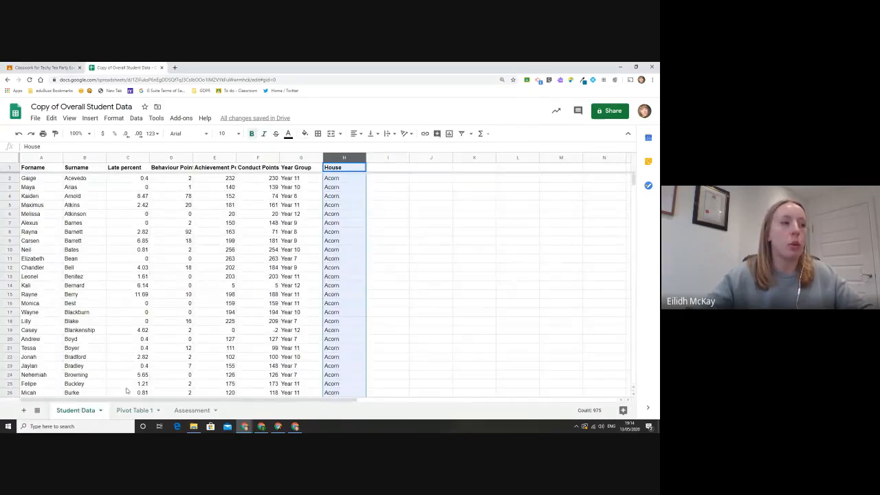
drag(139, 400, 122, 406)
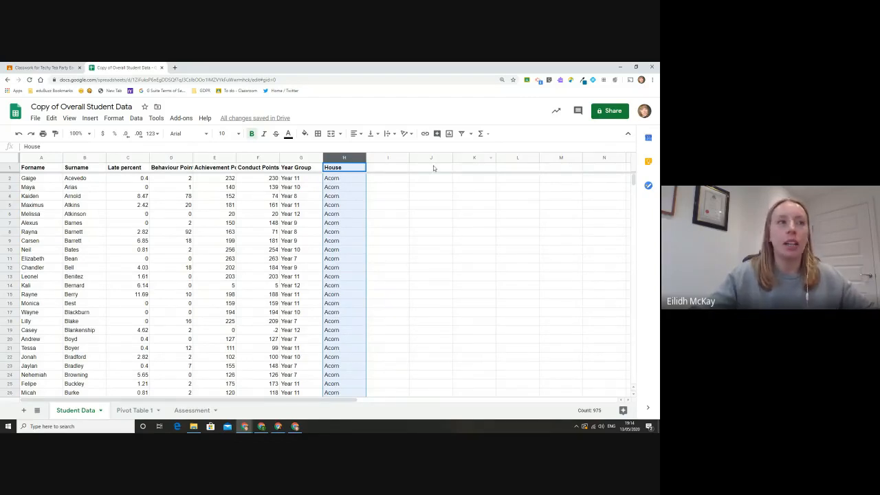
scroll(540, 278, down, 6)
scroll(540, 279, up, 6)
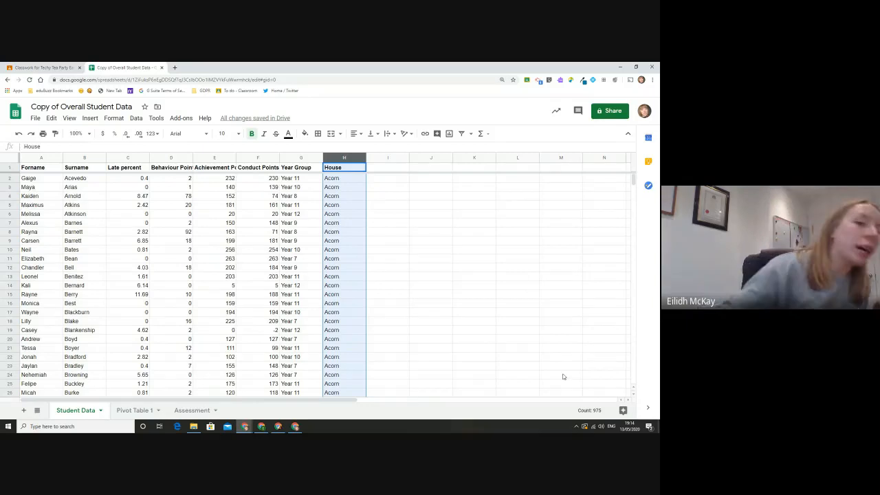
click(622, 409)
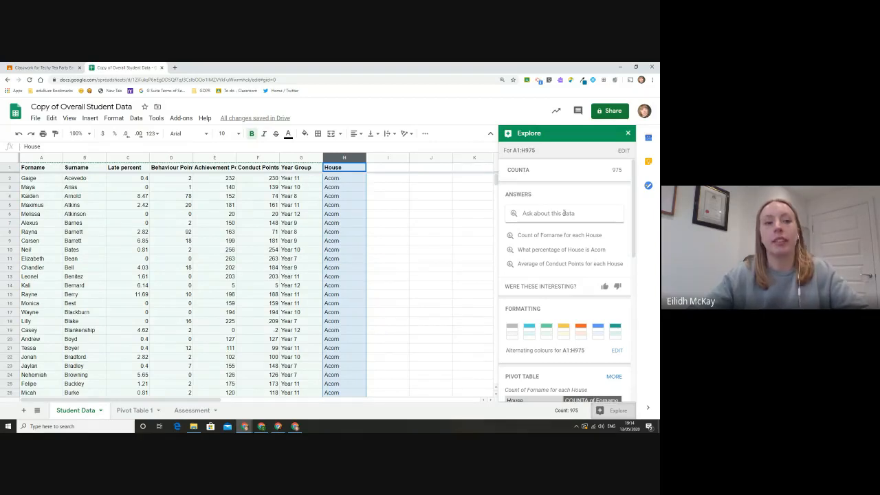
click(564, 213)
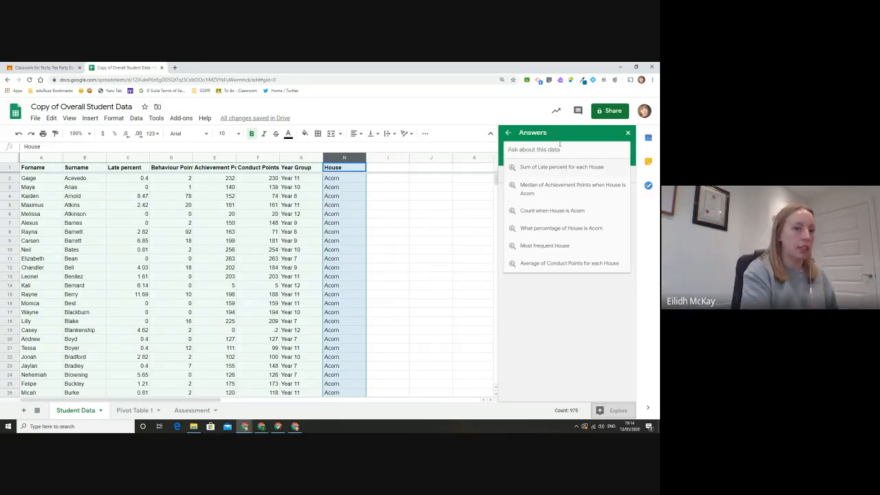
text(total average ach)
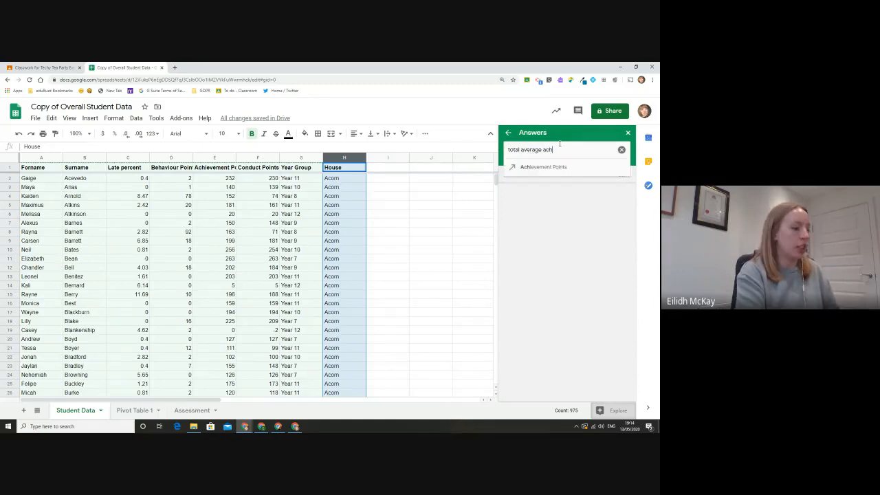
text(ievement points for year 8)
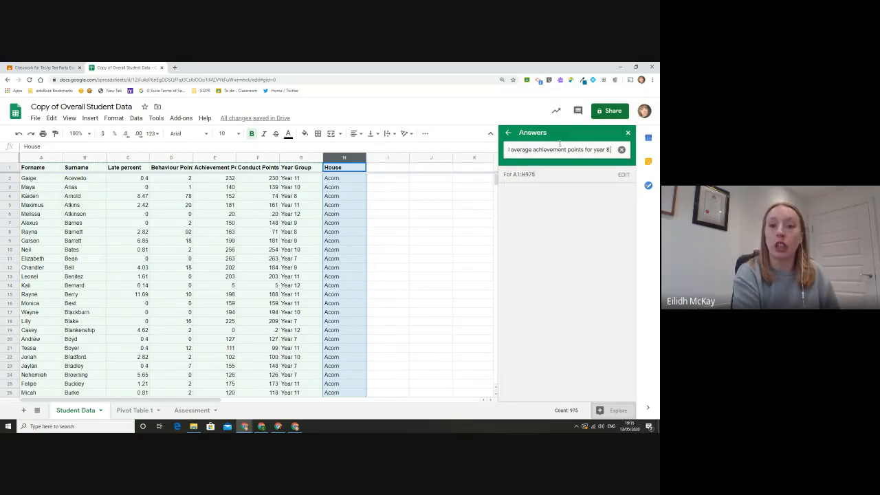
text( with more than 1)
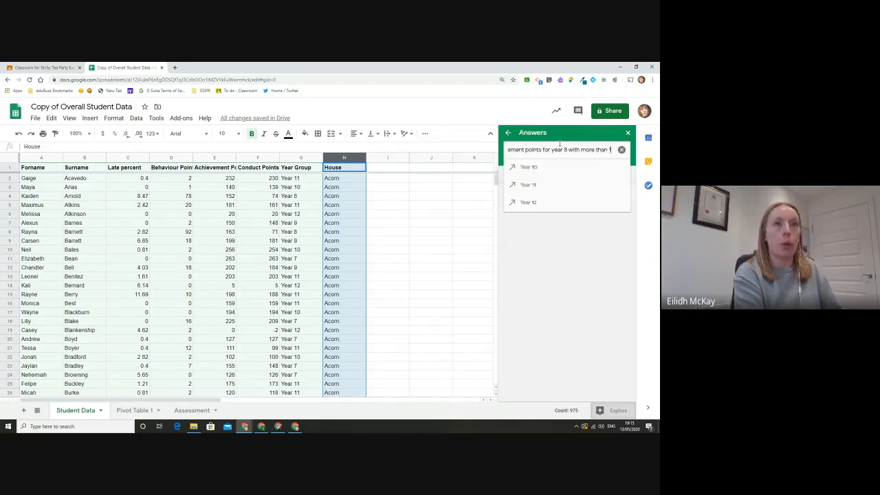
text(00 behav)
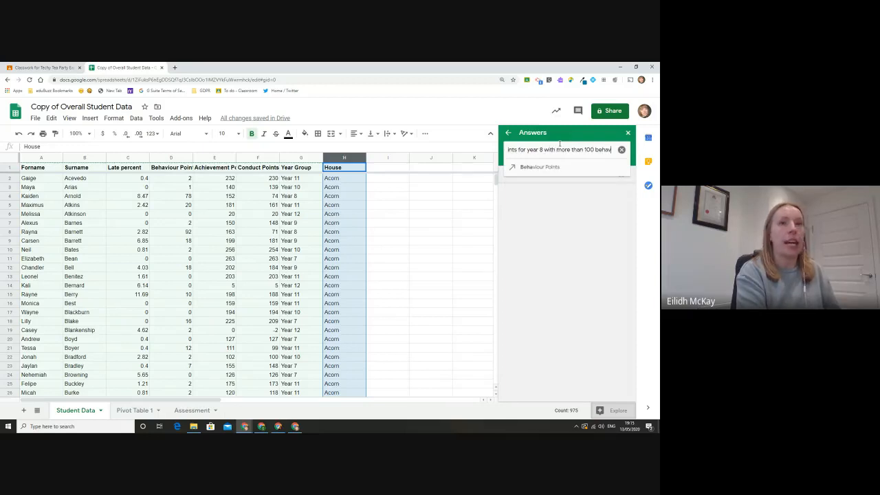
text(iour points)
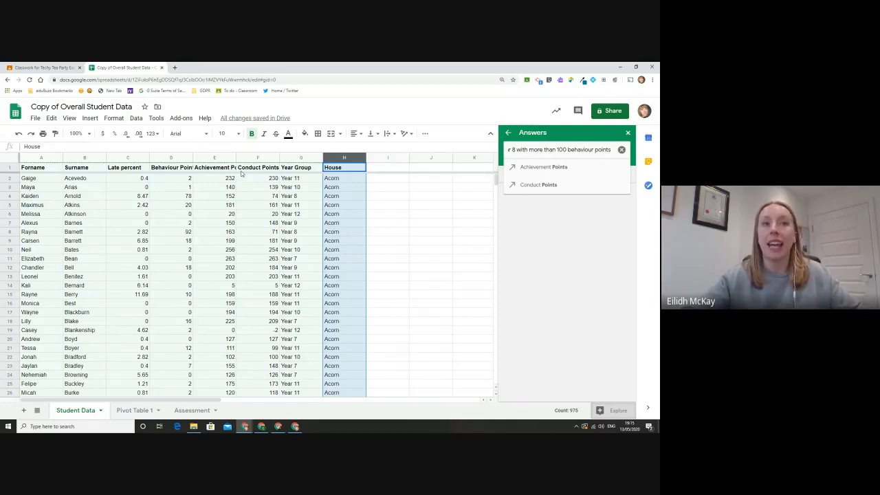
key(Return)
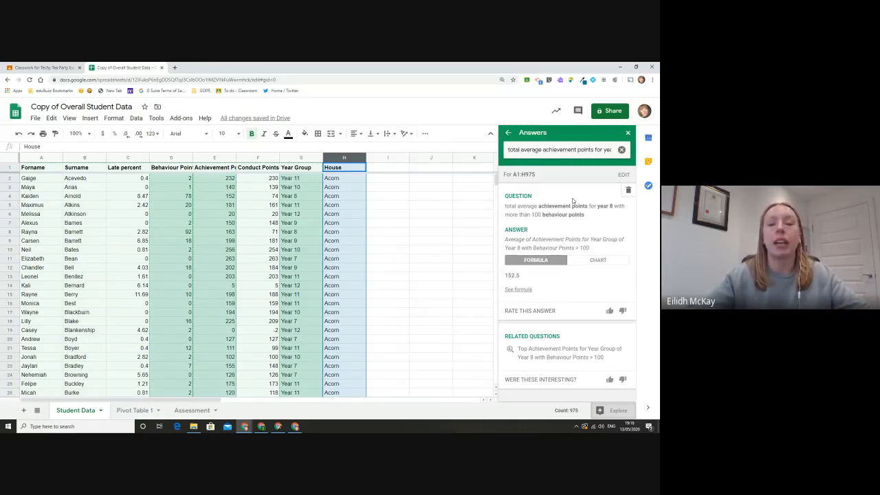
click(520, 289)
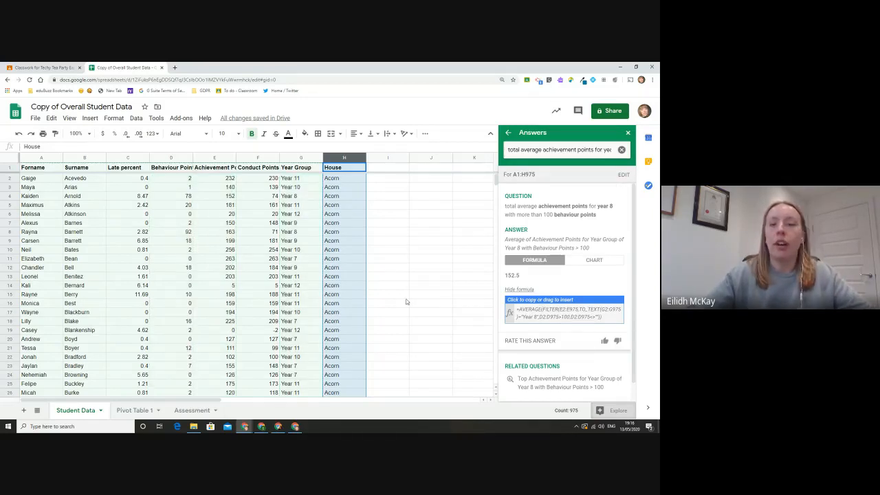
Step: Insert Explore's average achievement points formula into cell G978 below the student data
scroll(409, 322, down, 10)
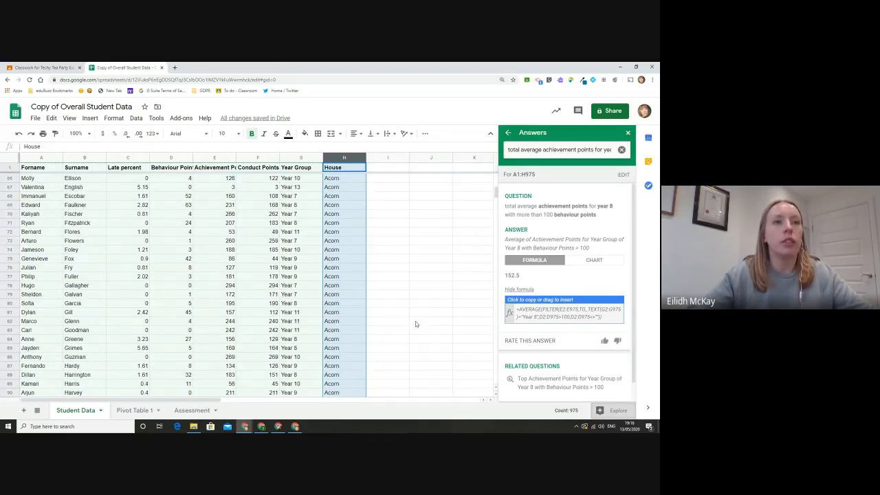
drag(498, 196, 494, 375)
scroll(494, 377, down, 3)
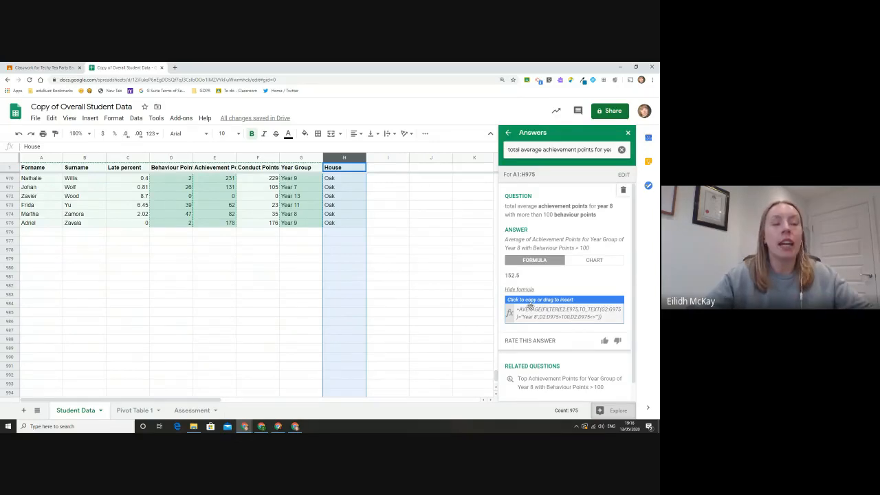
drag(530, 305, 303, 250)
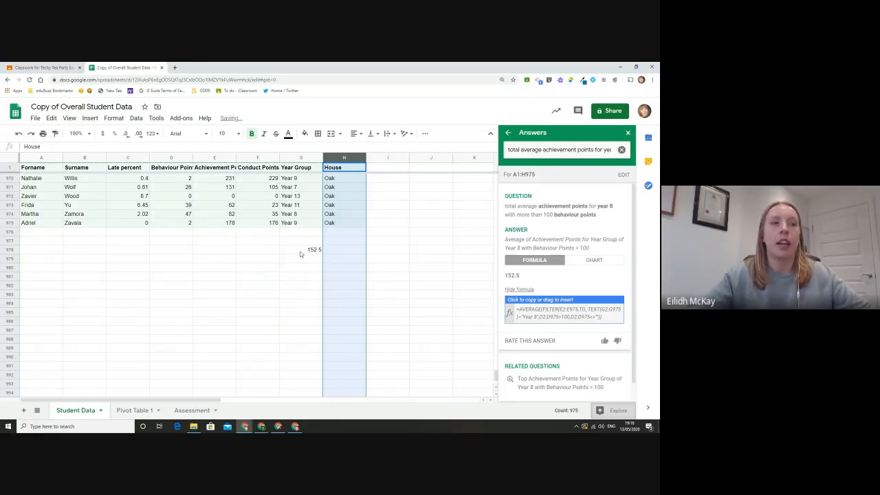
Step: Enter the label "Average achievement points for year 8 with more than 100 behaviour points" in cell F978
click(246, 251)
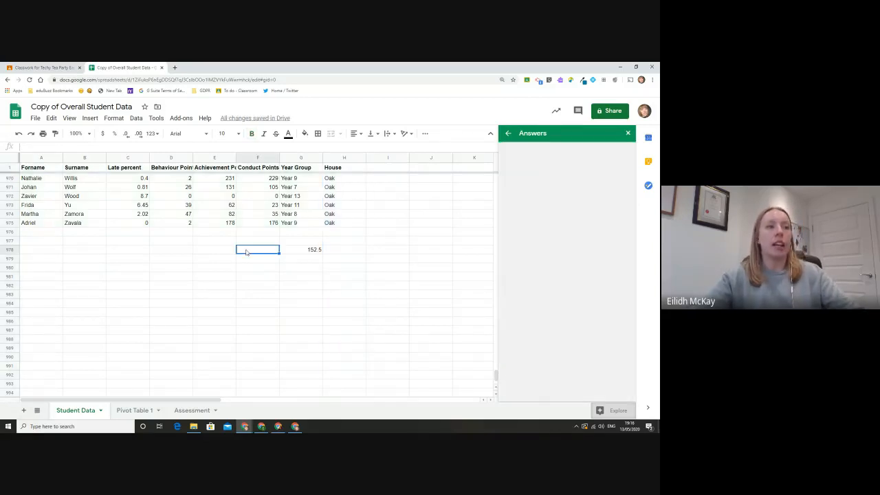
text(Av)
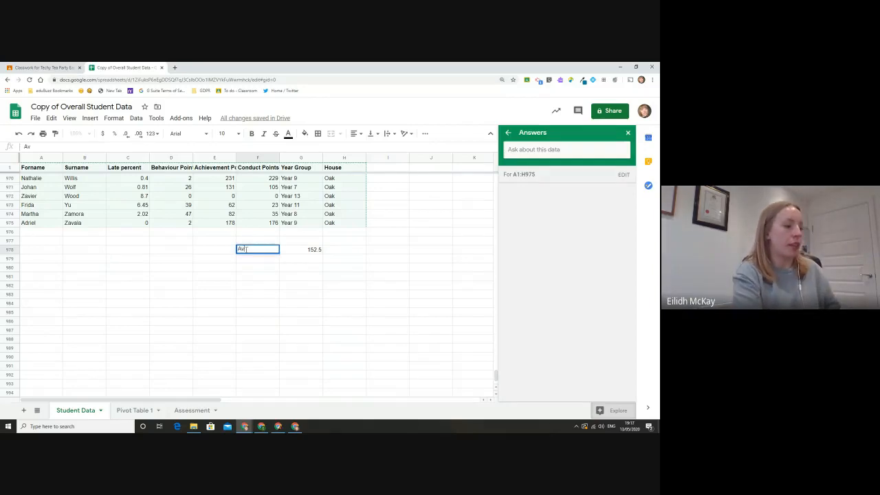
text(erage achievement points for year )
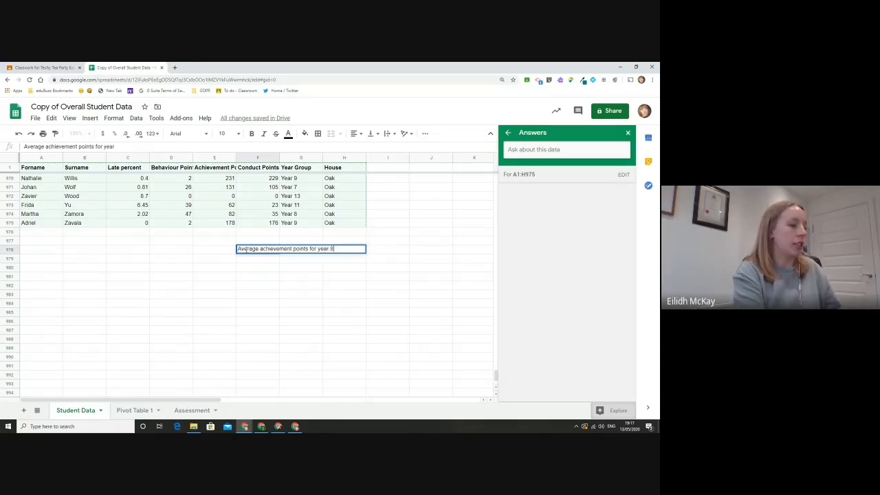
text(8 with more than 100 behaviour po)
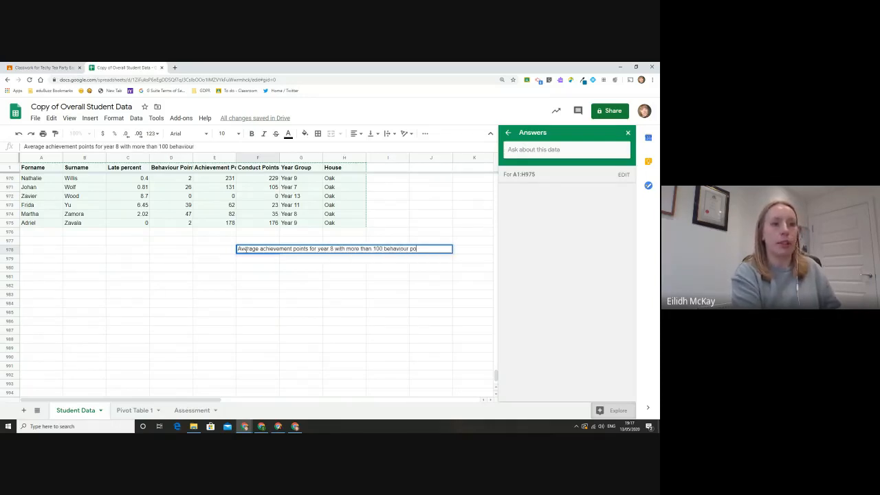
text(ints)
key(Return)
Step: Wrap the label text in cell F978 and widen column F slightly
click(247, 251)
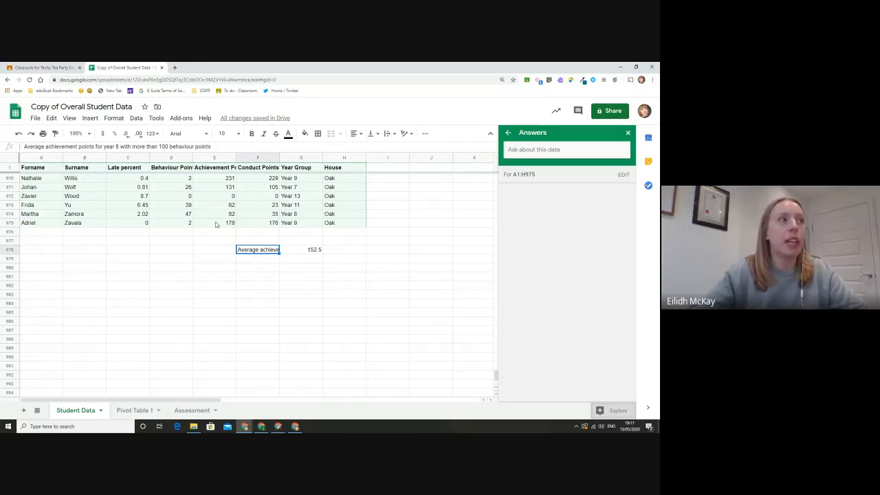
click(114, 118)
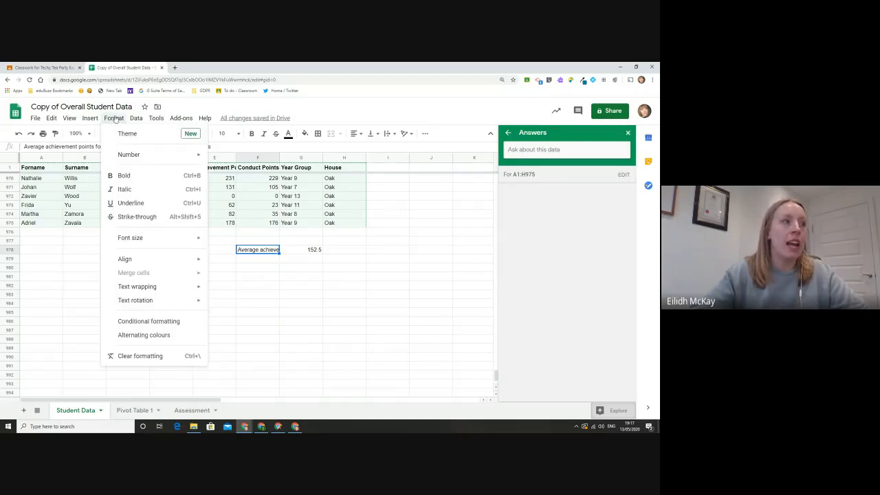
mouse_move(161, 294)
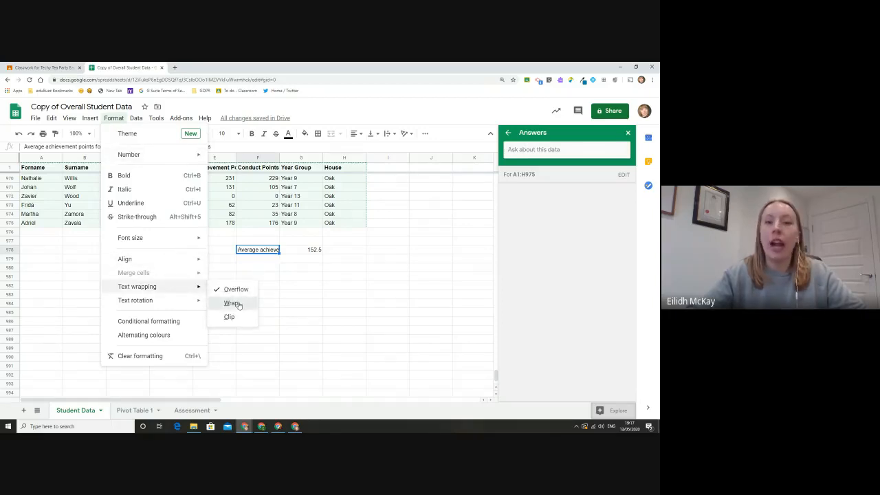
click(232, 302)
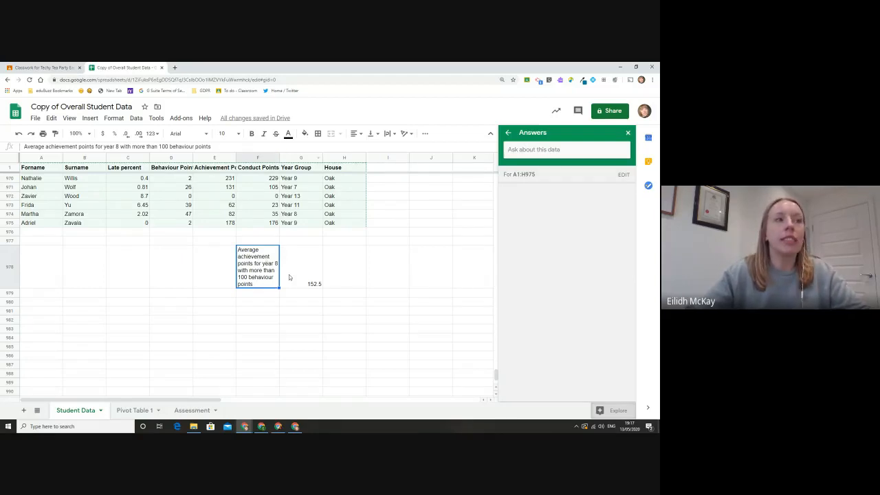
drag(279, 157, 281, 158)
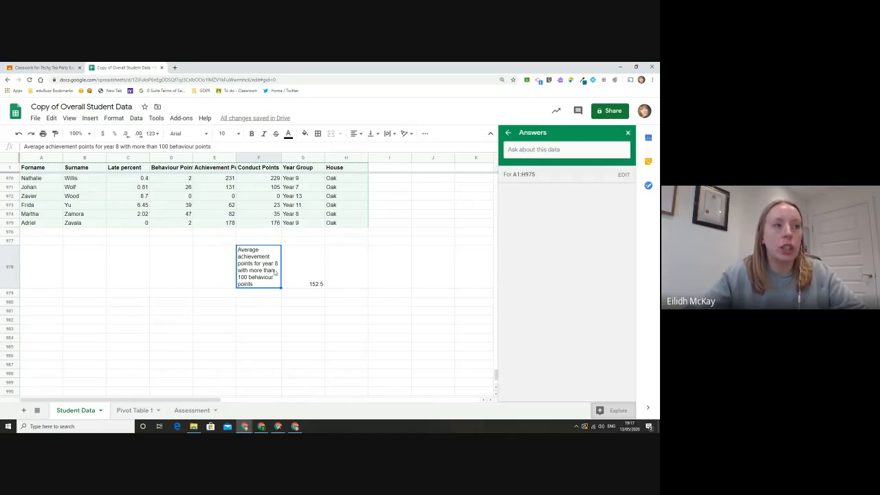
click(286, 305)
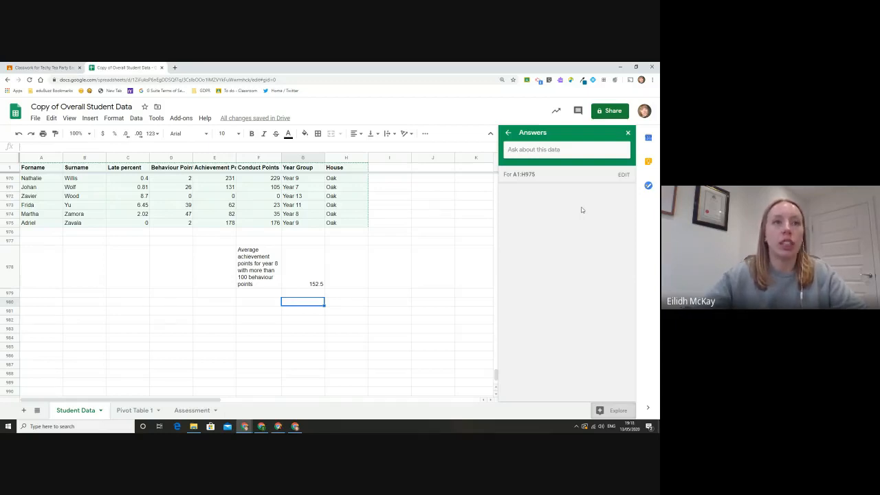
Step: Ask Explore "how many have a late percentage more than 5" and reword "percentage" to "percent" to match the column heading
click(549, 152)
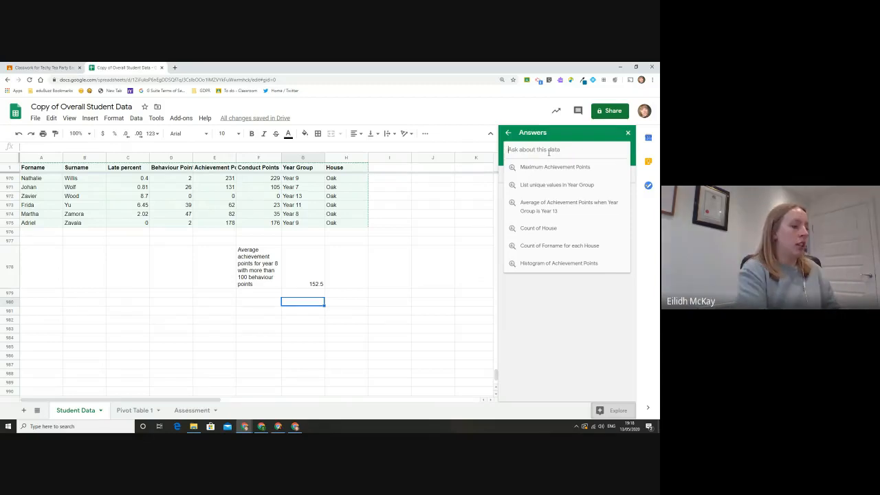
text(how many have a lar)
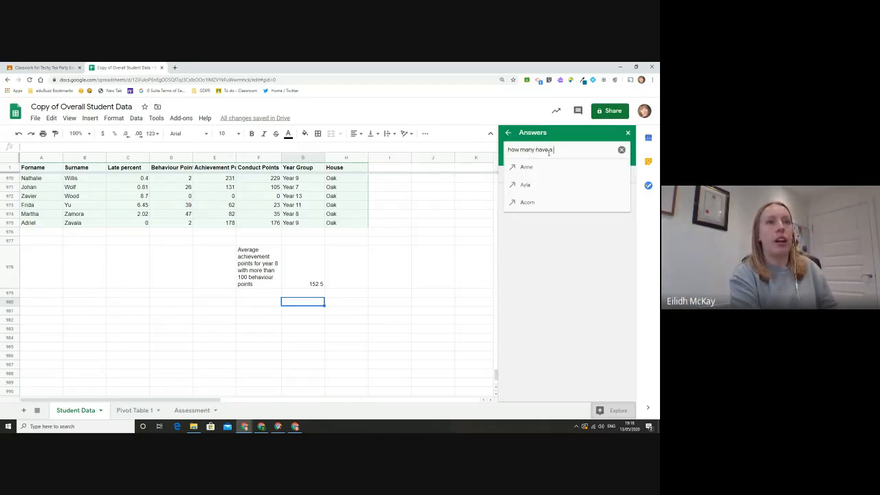
text(te percentage )
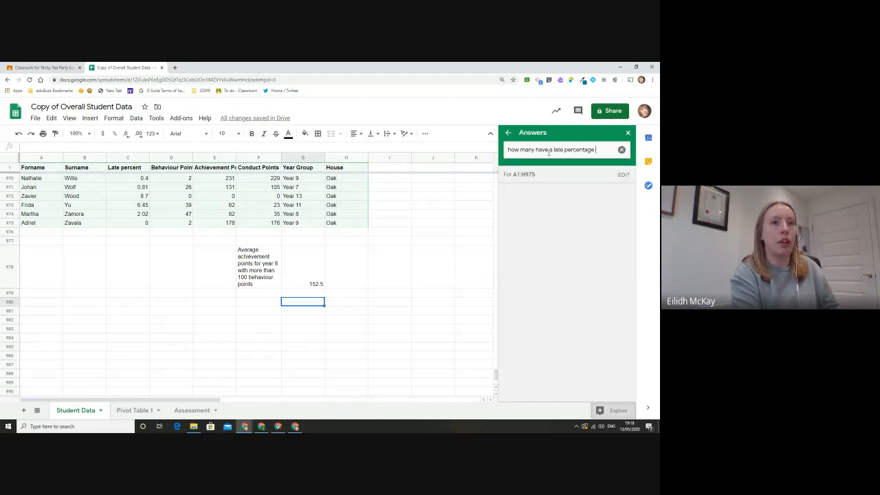
text(more t)
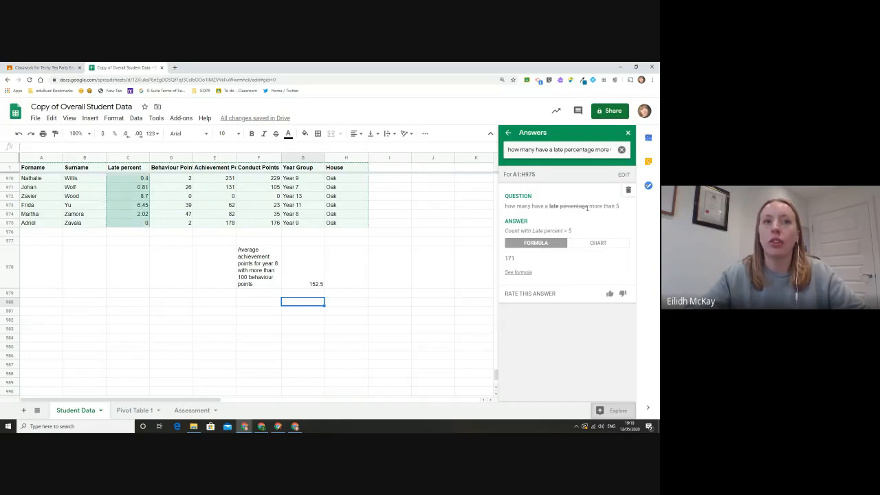
drag(595, 150, 583, 149)
text(t)
key(Return)
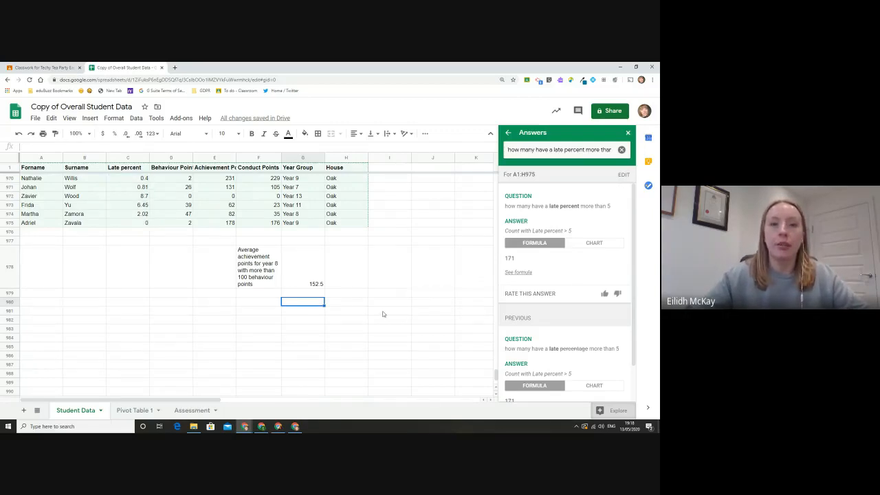
Step: Return to Explore's overview and rate its suggested questions as interesting
scroll(383, 314, up, 3)
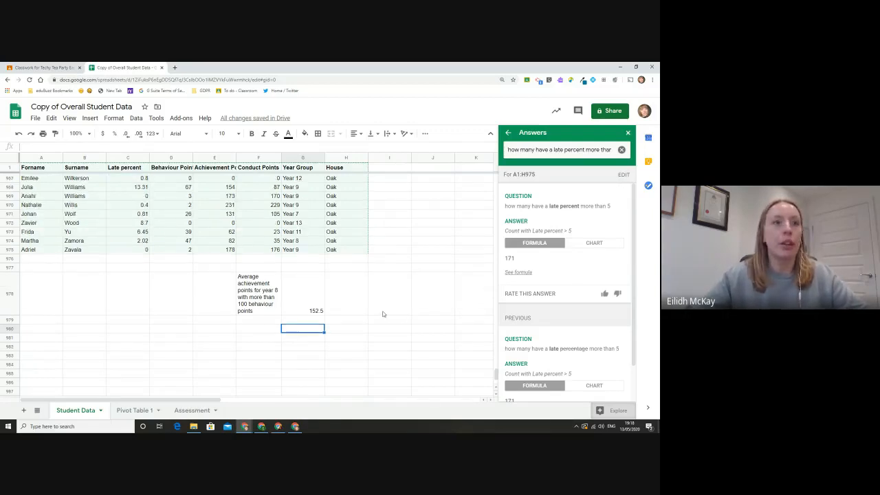
click(506, 132)
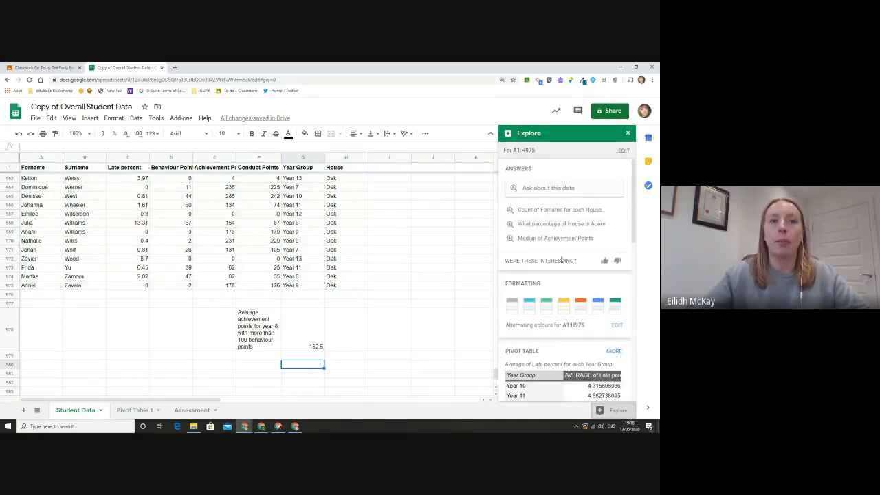
click(603, 262)
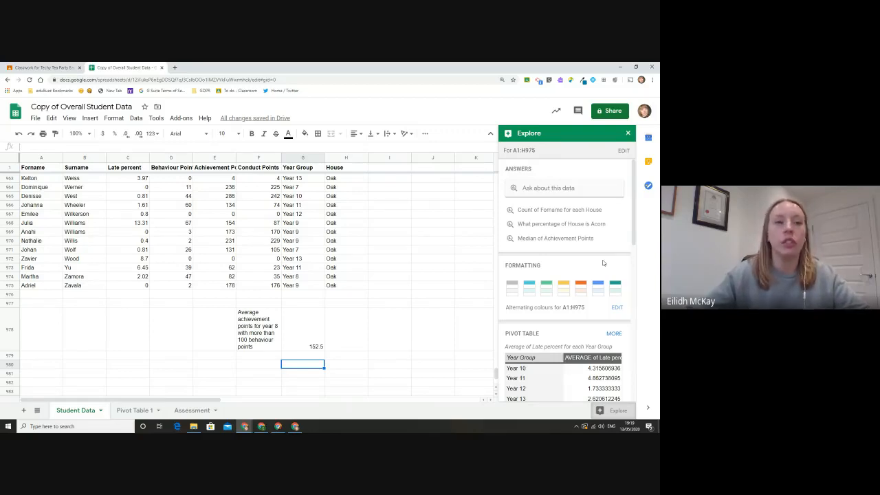
scroll(574, 314, down, 1)
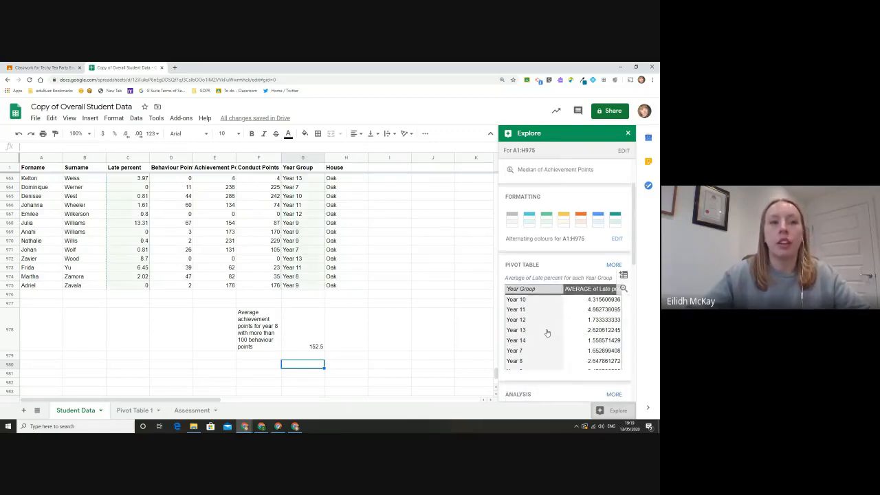
scroll(559, 303, up, 1)
scroll(559, 302, up, 1)
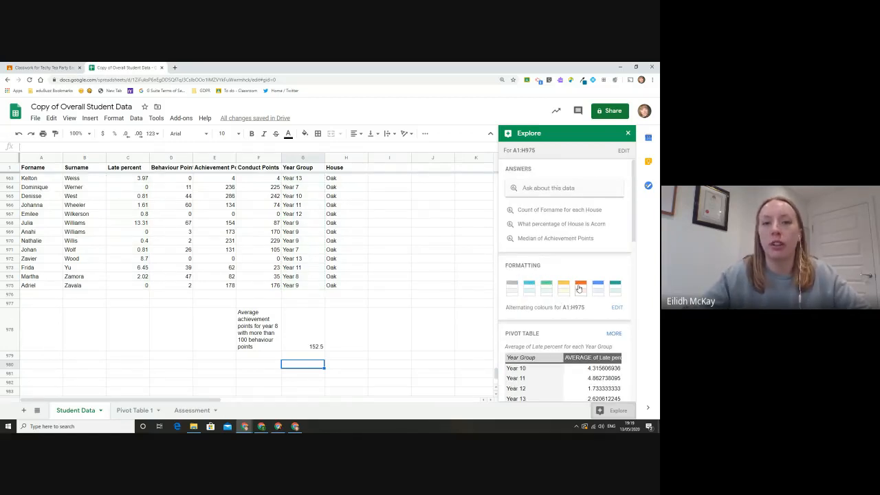
Step: Apply Explore's orange alternating colours to A1:H975 and try to edit their settings
click(578, 289)
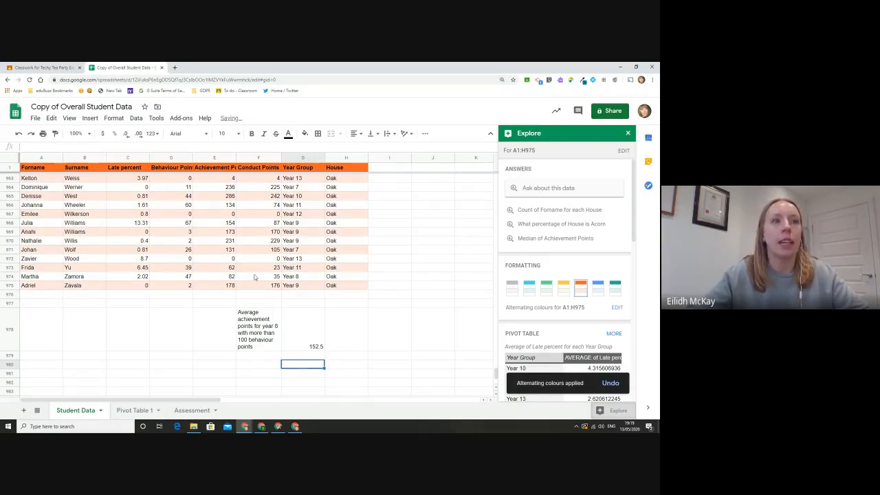
scroll(253, 277, up, 3)
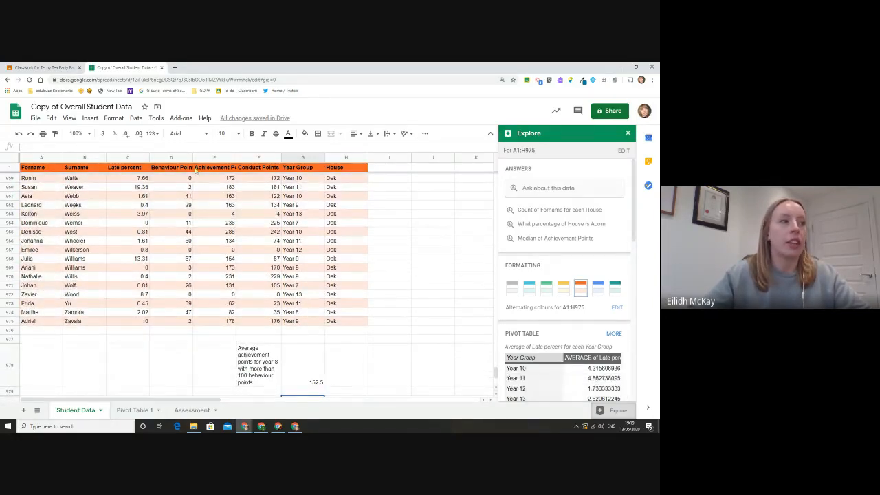
click(617, 309)
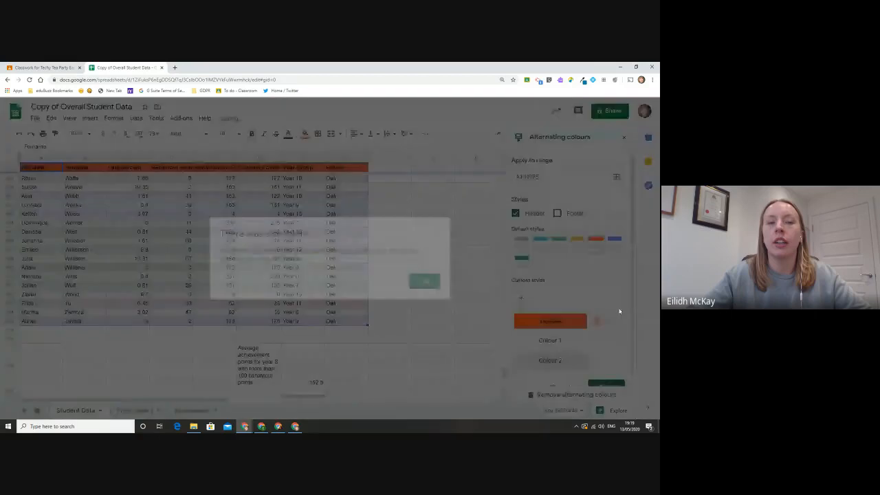
click(440, 228)
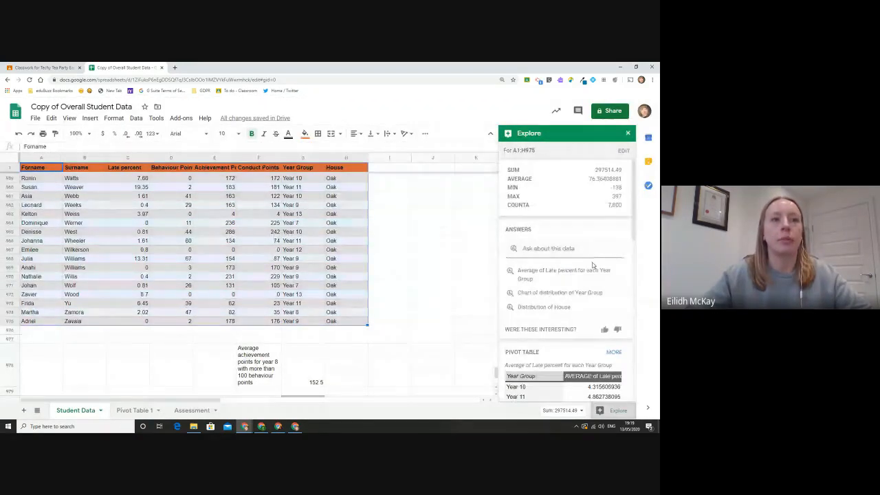
Step: Examine Explore's pivot table and analysis charts for the student data and switch to the Assessment sheet
scroll(588, 257, down, 3)
scroll(593, 261, down, 5)
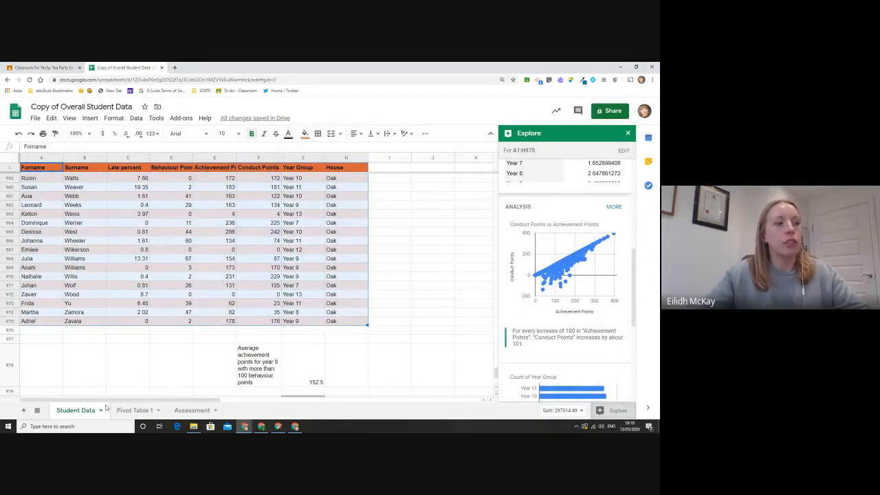
click(193, 410)
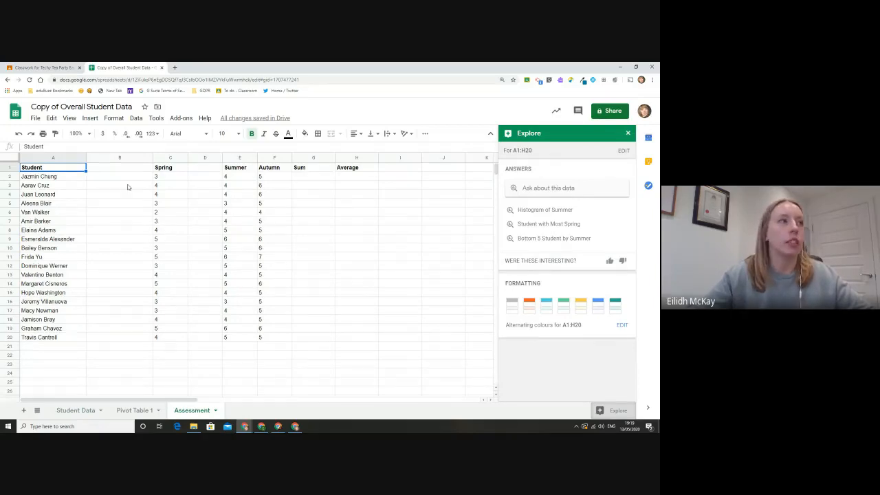
click(97, 121)
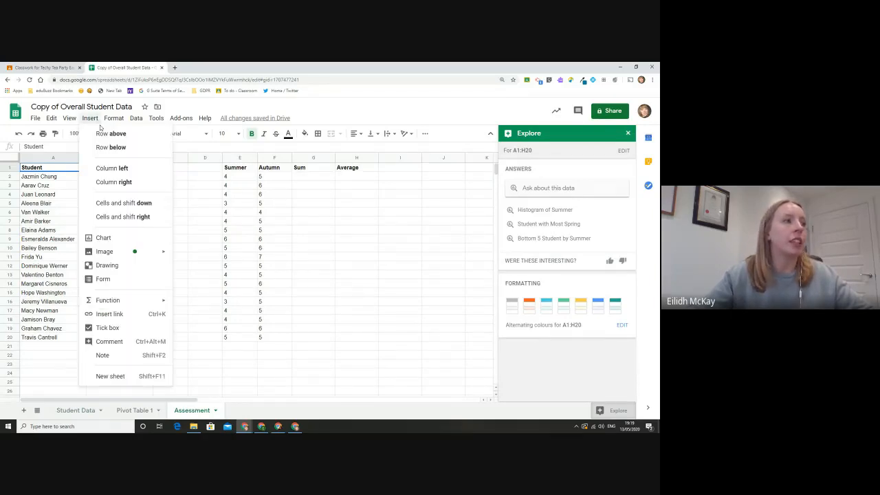
click(117, 239)
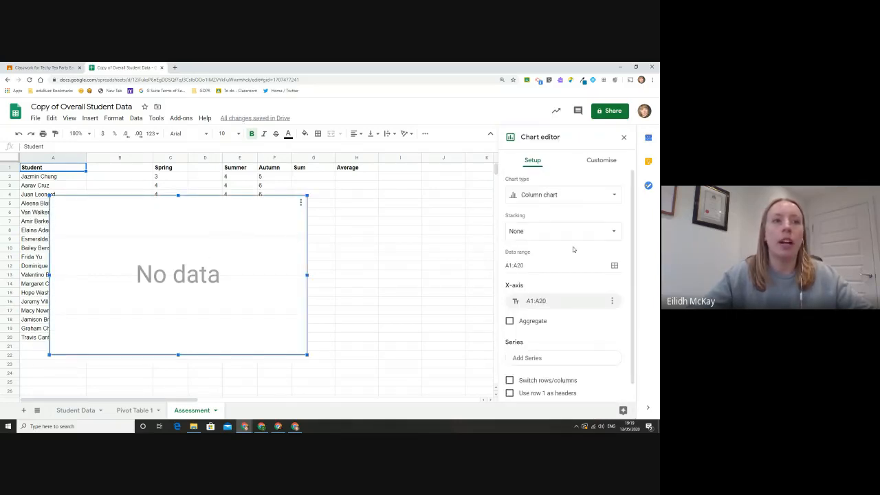
click(301, 202)
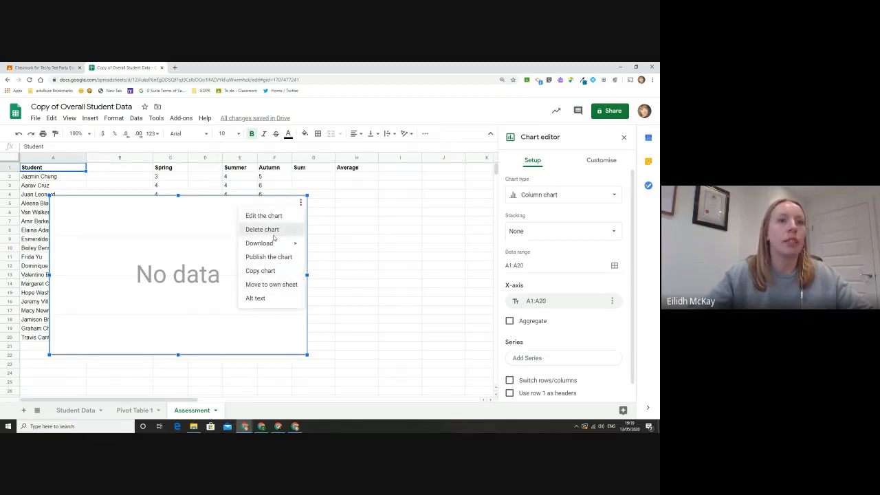
click(261, 229)
Step: Insert a chart from A1:F20 on the Assessment sheet and change its type to a column chart
drag(56, 171, 278, 339)
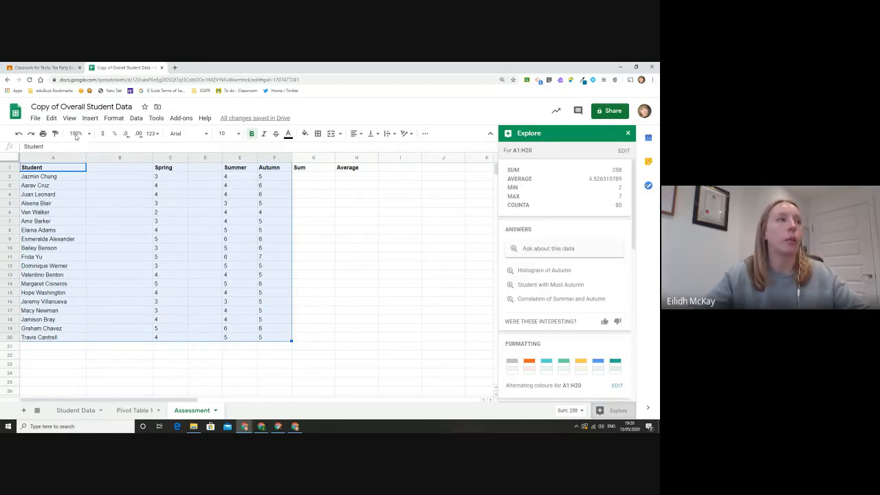
click(90, 118)
click(118, 239)
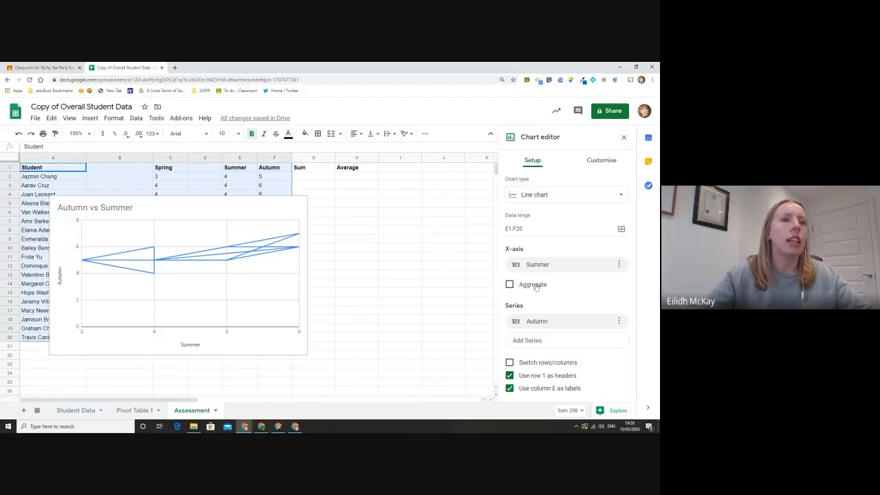
click(605, 195)
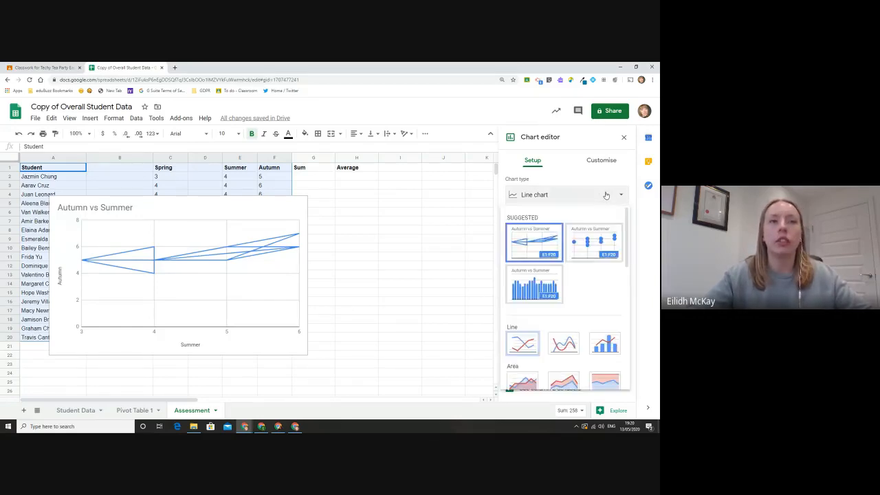
scroll(589, 290, down, 5)
scroll(589, 290, down, 2)
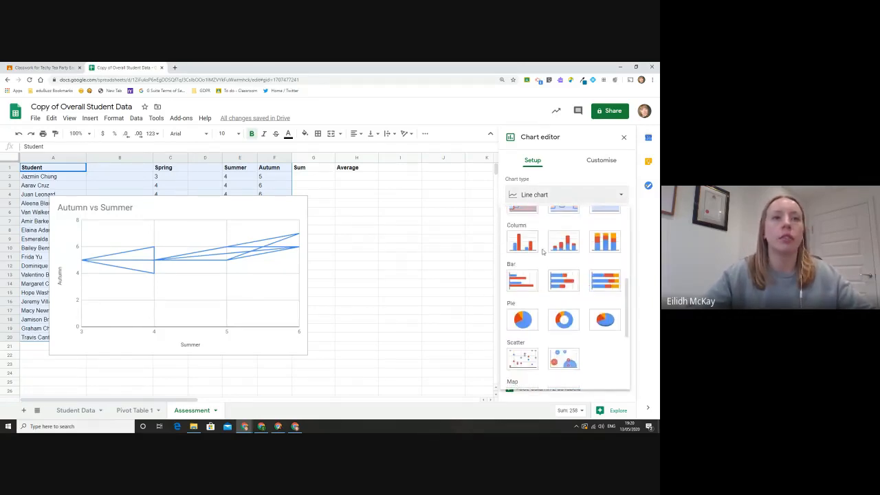
click(531, 246)
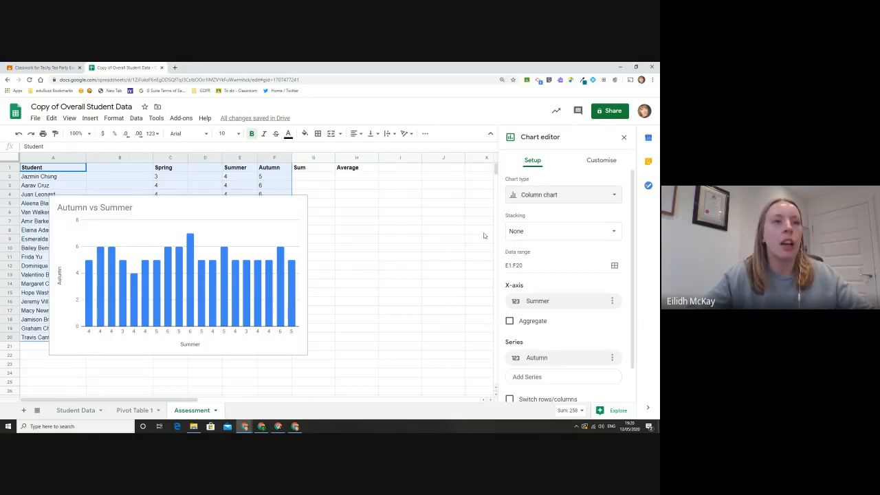
Step: Delete the Autumn vs Summer column chart from the Assessment sheet
click(334, 214)
click(296, 206)
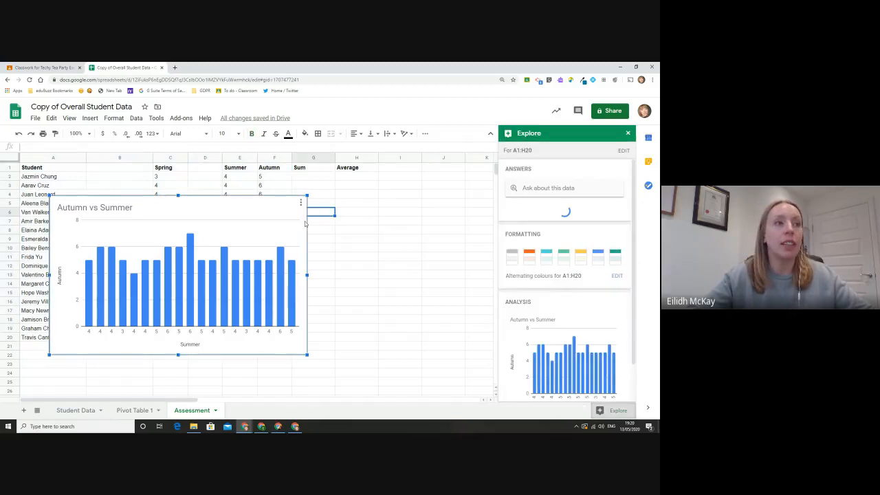
click(301, 202)
click(287, 231)
Step: Insert a chart from the Student and Spring data in A1:C20
drag(41, 167, 182, 338)
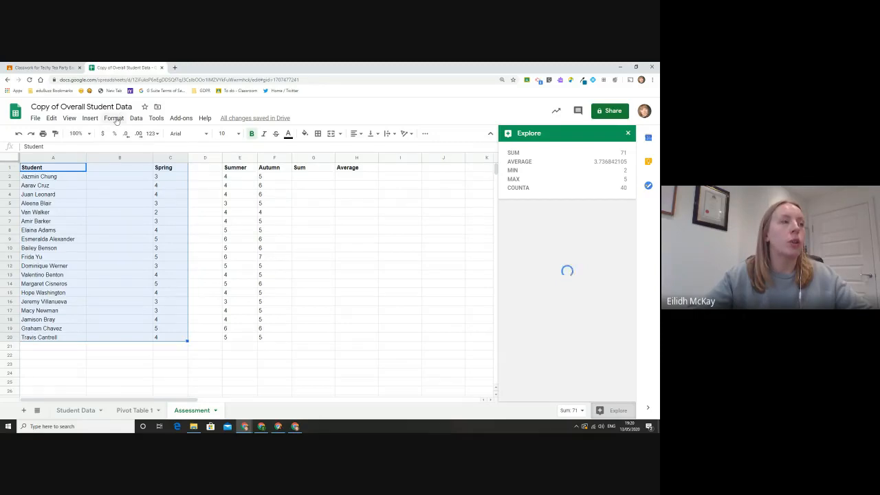
click(90, 118)
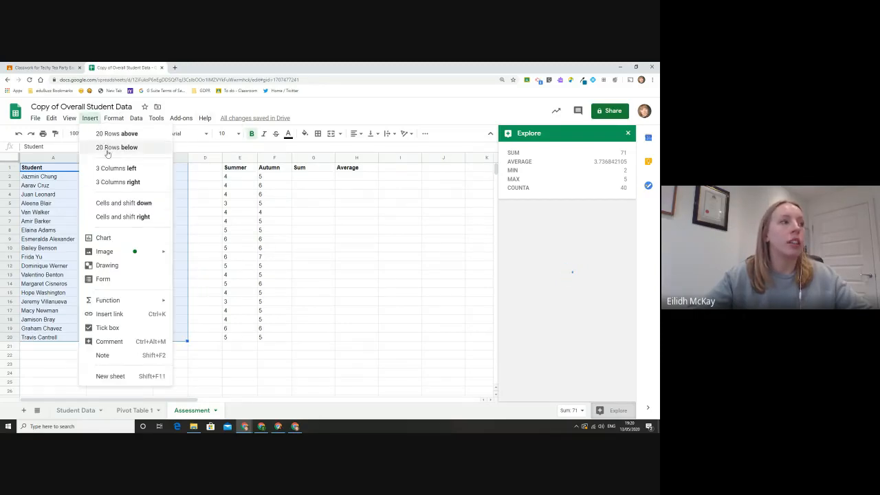
click(120, 241)
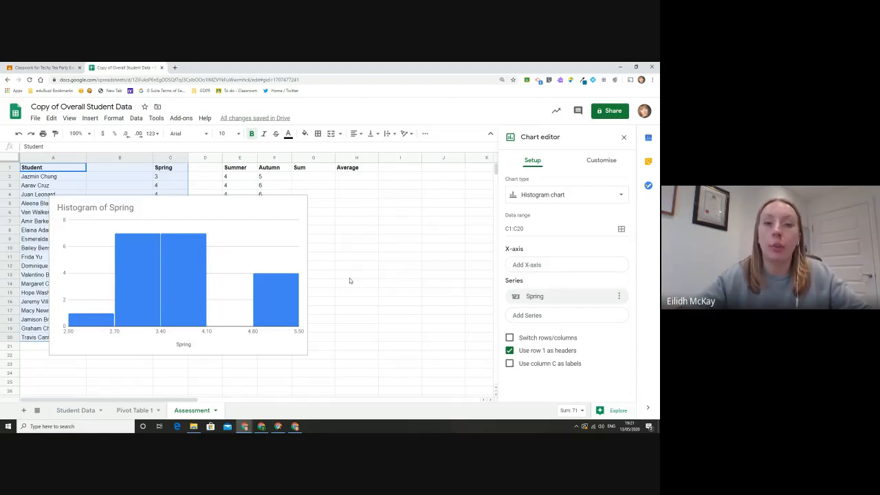
Step: Create a blank Google Form in a new browser tab using the address form.new
click(175, 68)
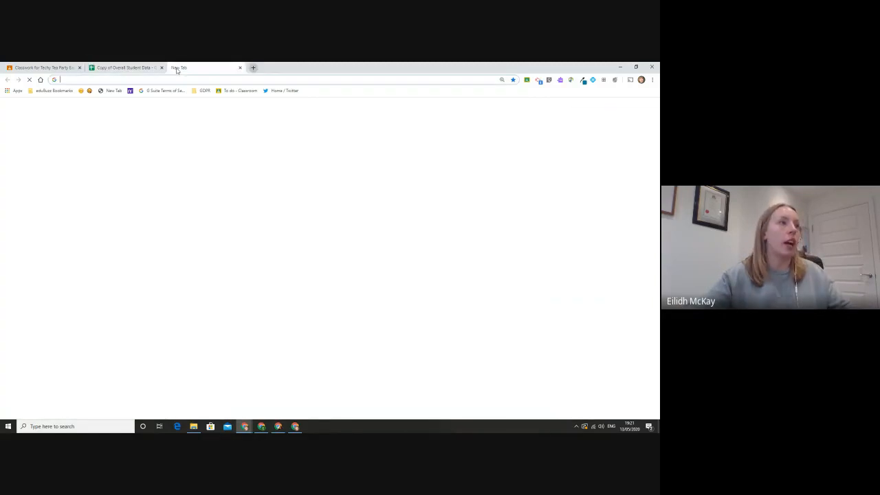
text(form.new)
key(Return)
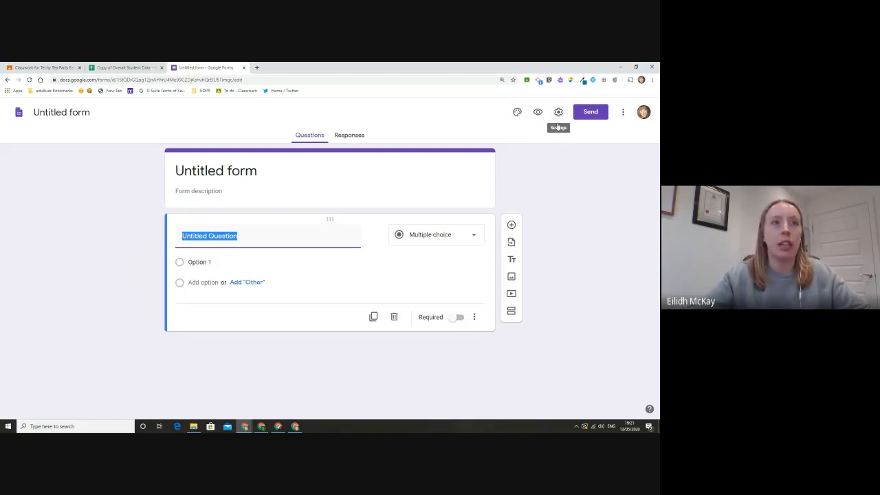
Step: Turn the untitled form into a quiz in its settings and save the change
click(558, 112)
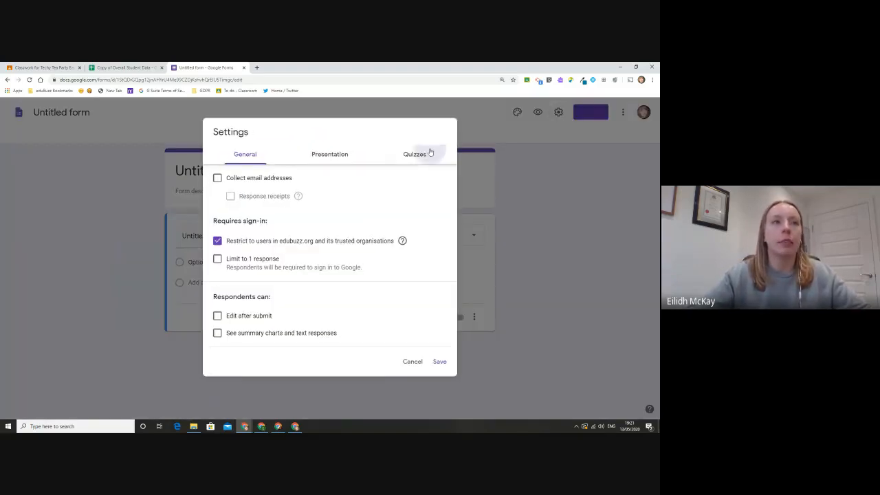
click(412, 156)
click(223, 175)
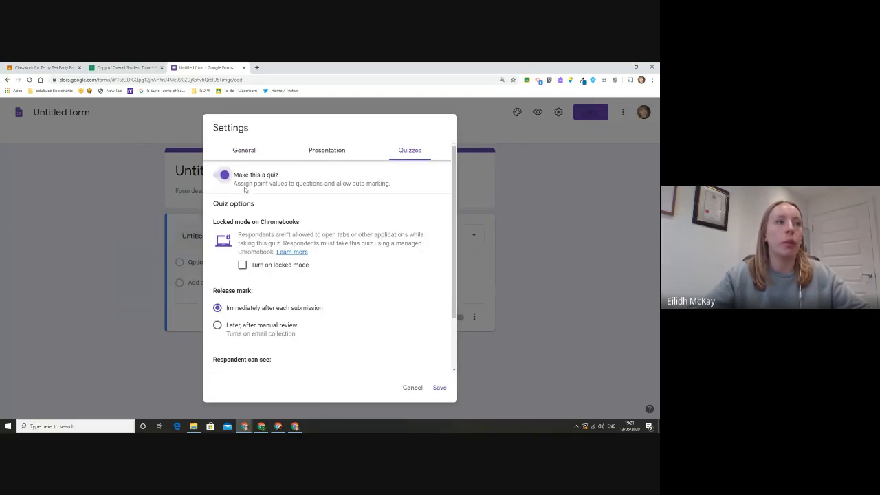
click(440, 388)
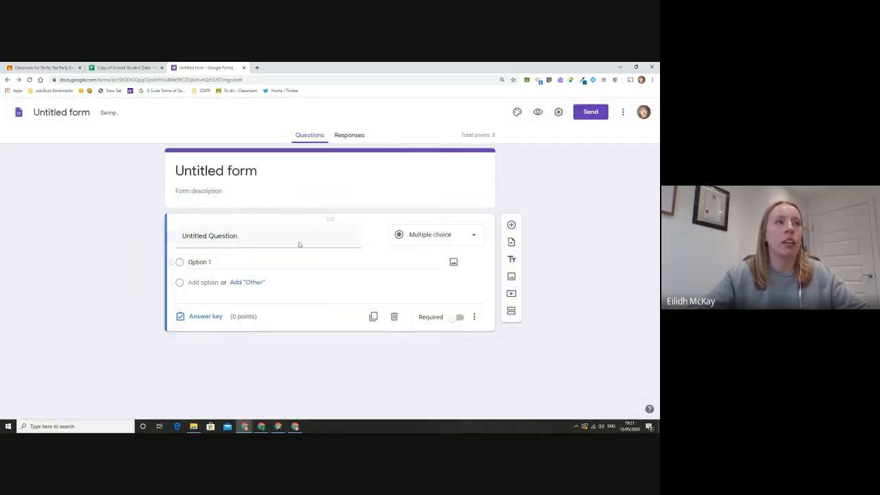
Step: Replace the untitled question's text with "Question 1:"
click(233, 235)
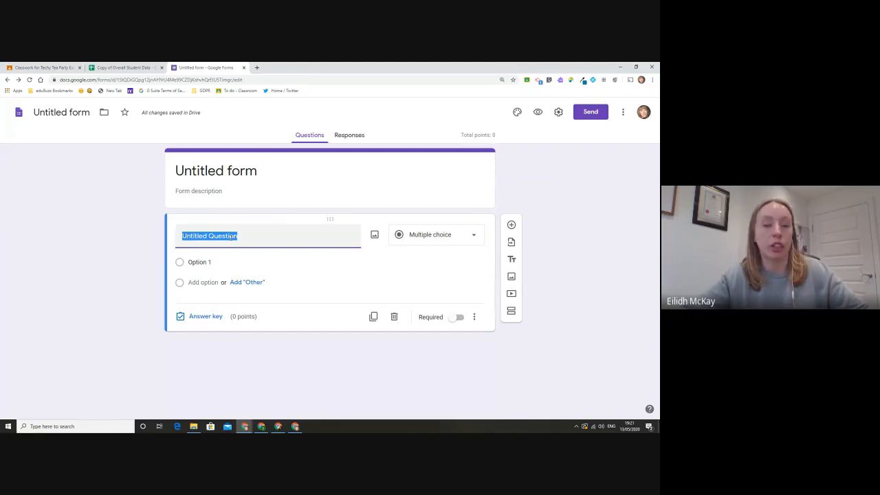
text(Q)
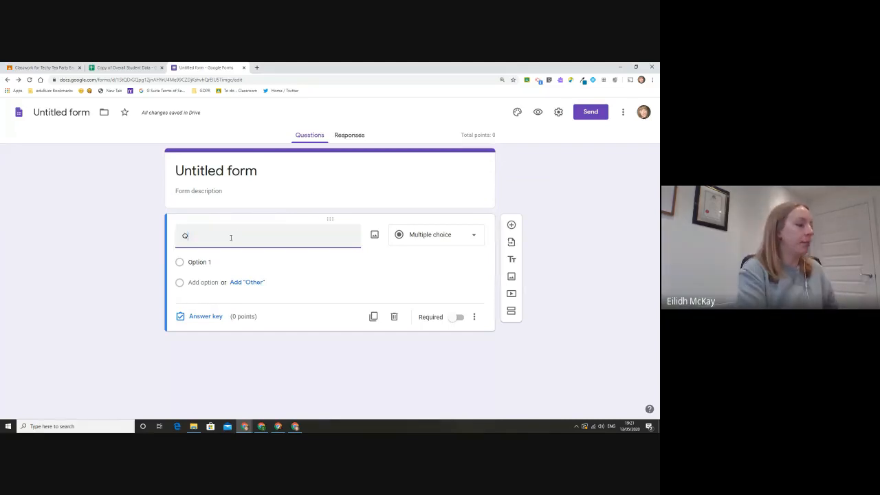
text(uestion 1:)
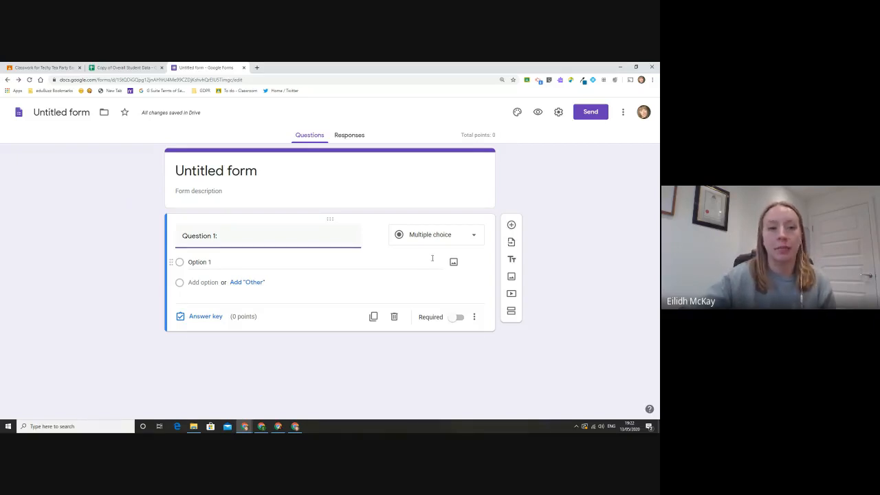
Step: Switch back to the Google Sheets spreadsheet, go to cell D976 on the Student Data sheet, and close Explore
click(122, 68)
click(287, 226)
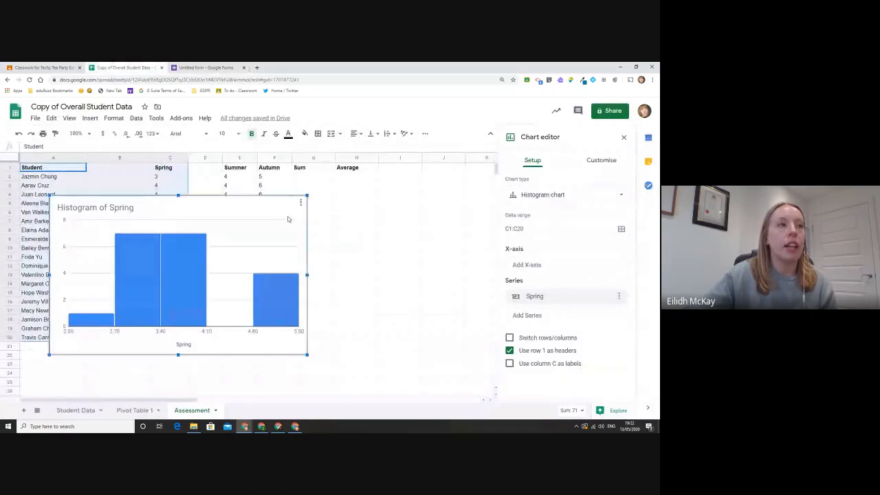
click(76, 410)
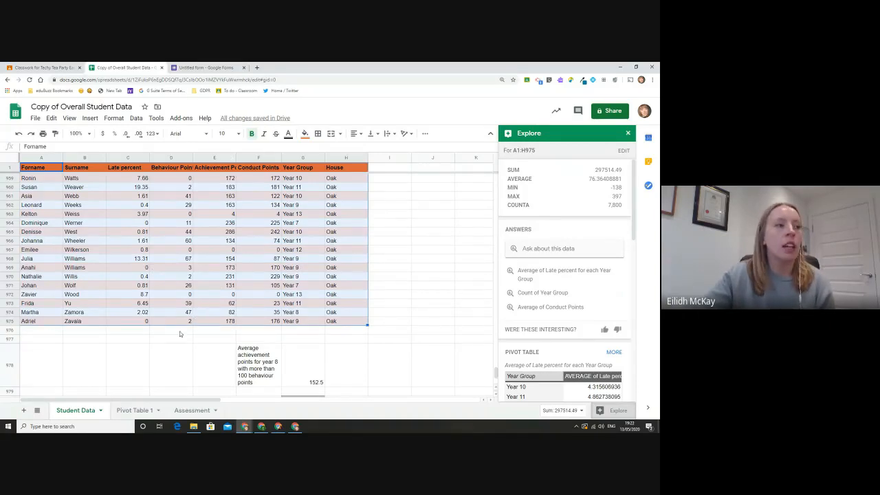
click(180, 331)
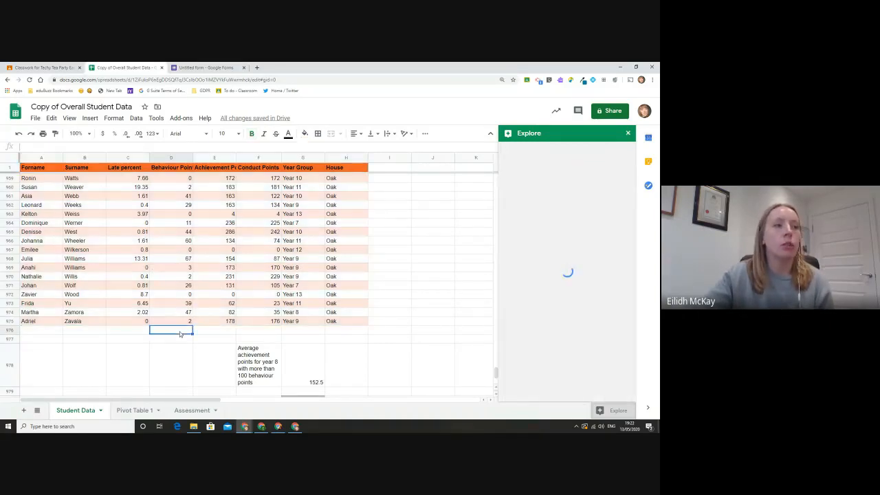
click(628, 133)
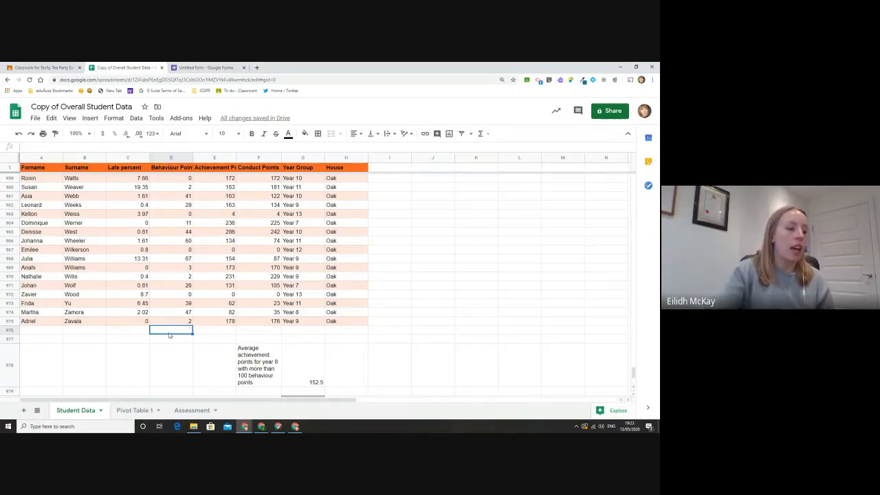
Step: Enter the suggested formula =AVERAGE(D2:D975) in D976 to average the Behaviour Points column
text(=)
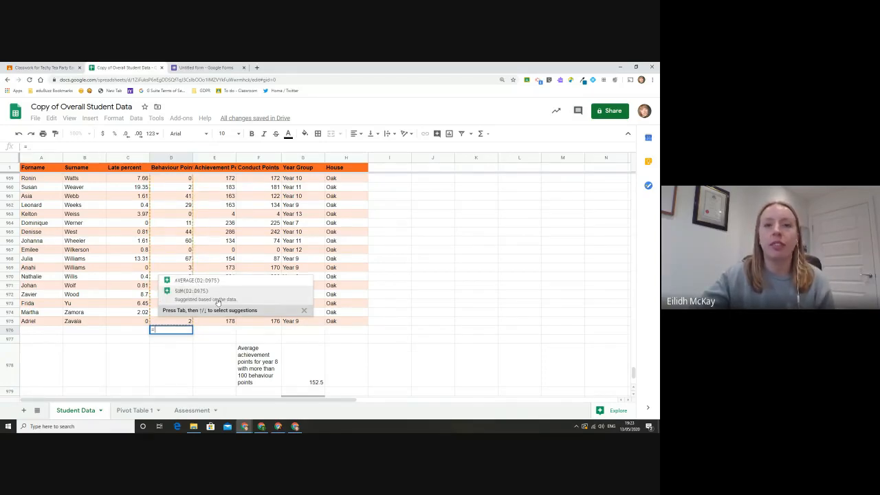
click(211, 284)
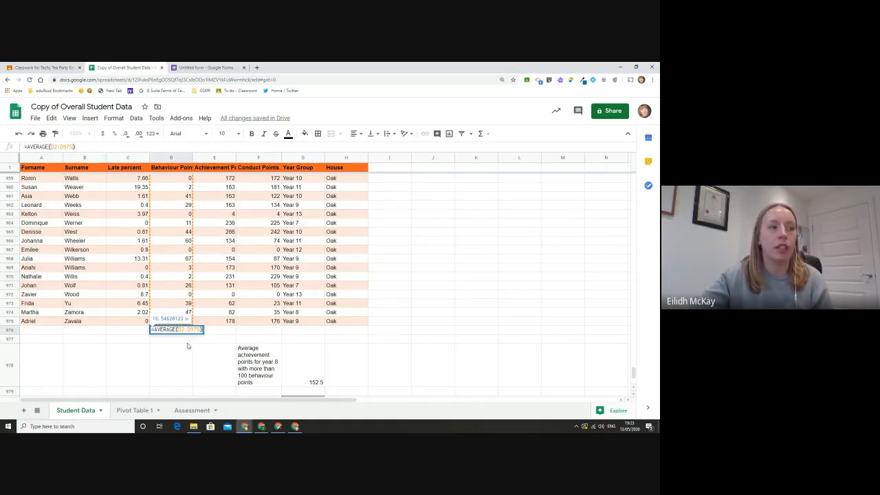
key(Return)
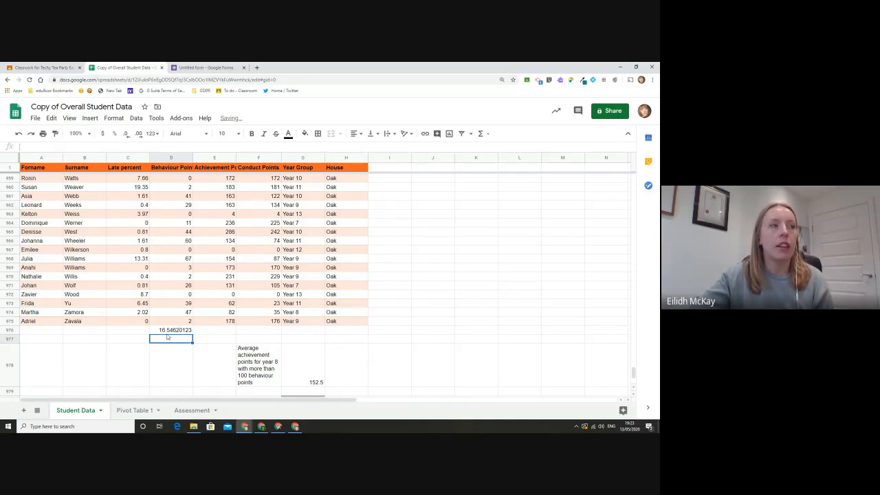
Step: Enter the suggested formula =SUM(F2:F975) in F976 to total the Conduct Points column
click(264, 330)
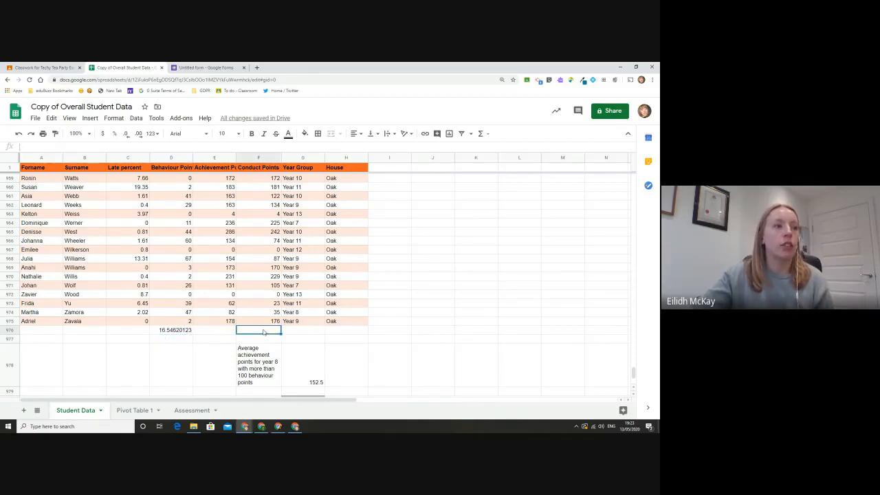
text(=)
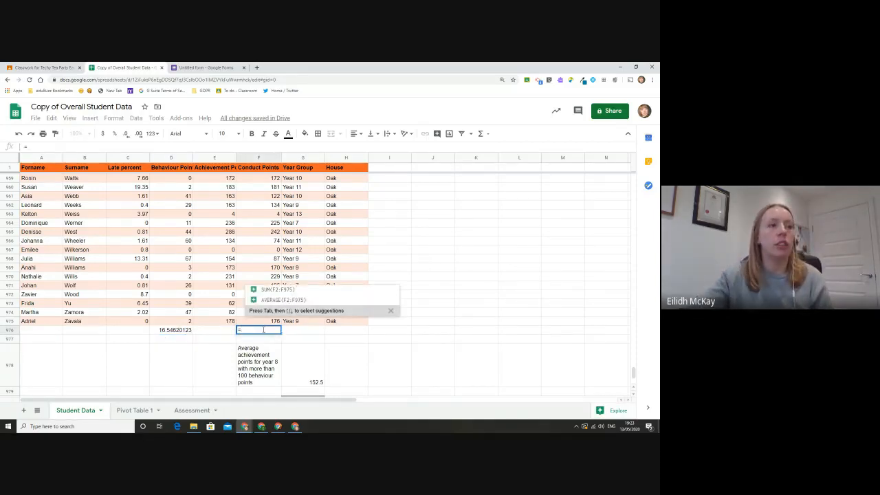
click(280, 285)
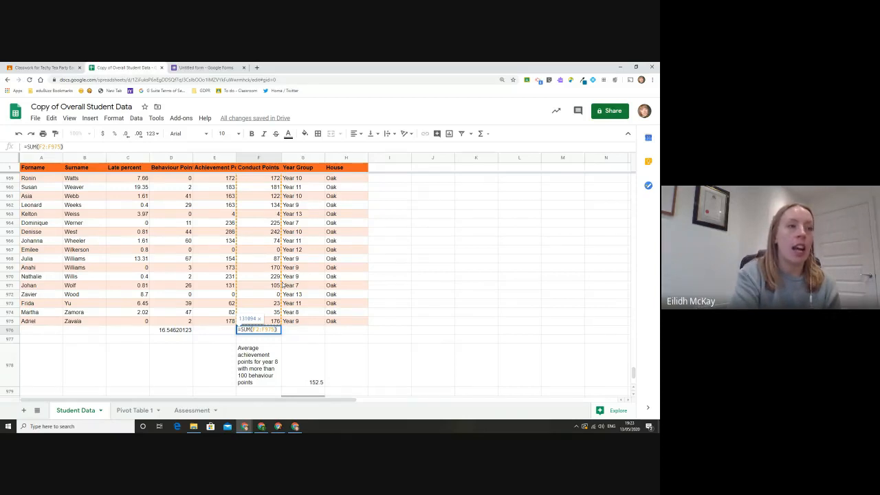
key(Return)
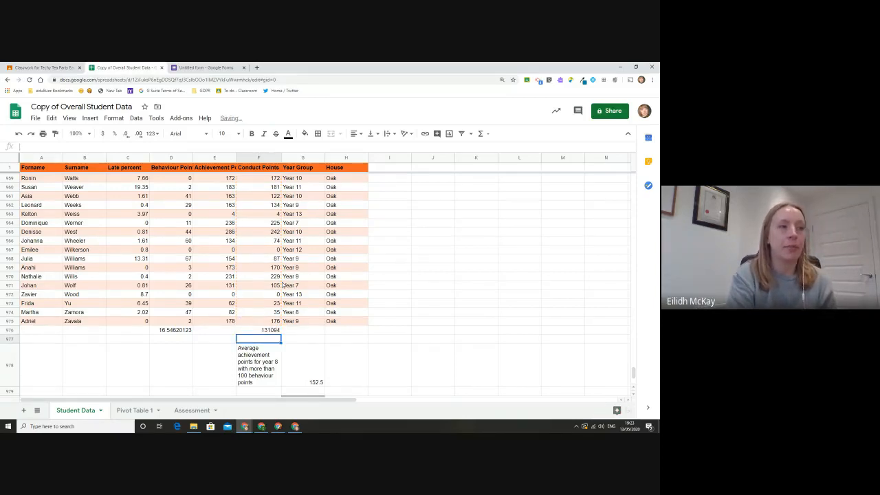